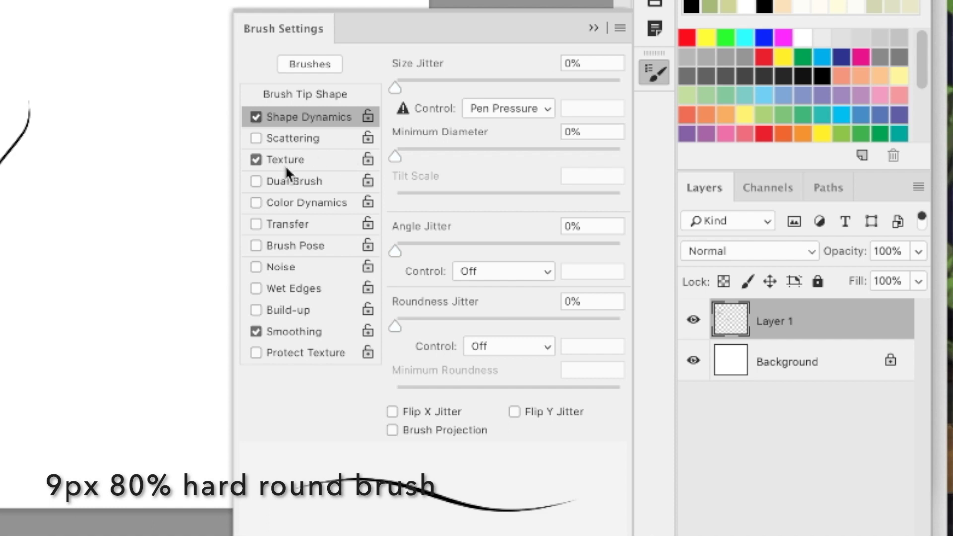
- Review the Texture settings of the 9 px hard round brush, including its pattern choices
left_click(428, 73)
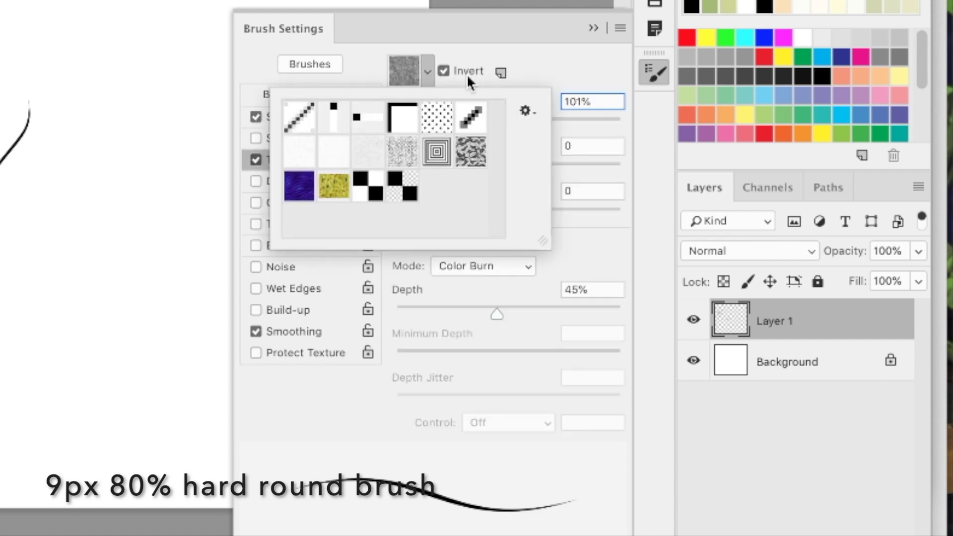
left_click(403, 69)
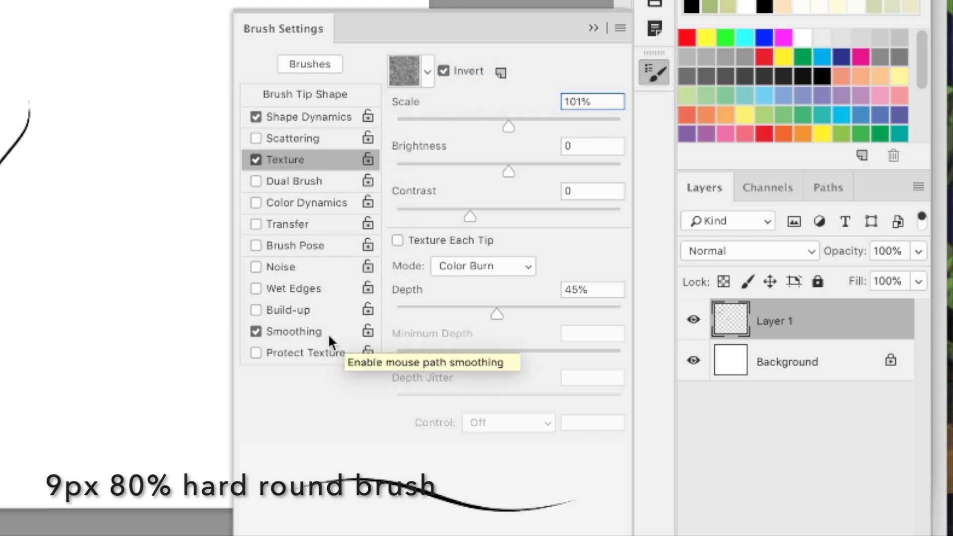
left_click(593, 28)
- Examine the sample line strokes up close and try a short test stroke beside them with the 9 px brush
left_click(91, 287)
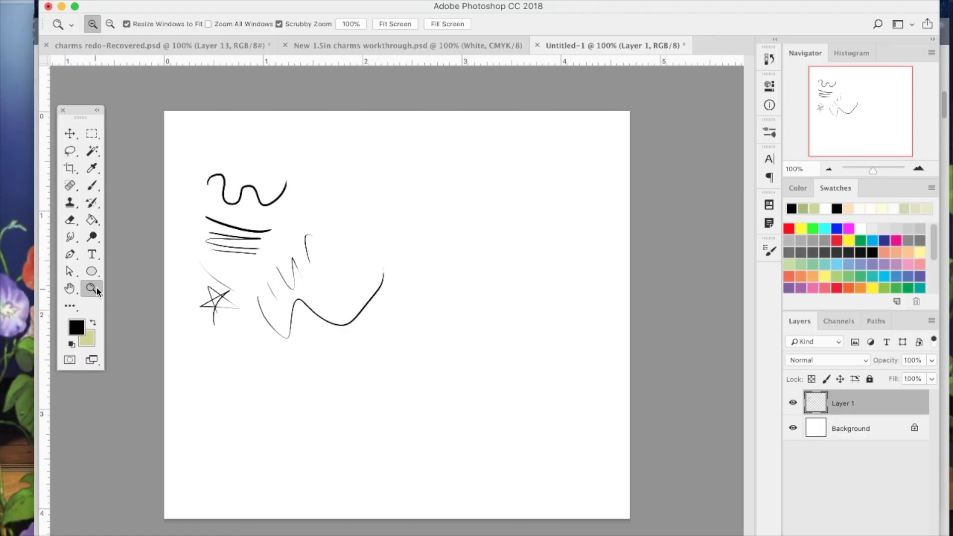
left_click(220, 323)
left_click_drag(221, 322, 274, 378)
left_click(92, 185)
left_click_drag(209, 175, 199, 268)
key("super+z")
key("super+0")
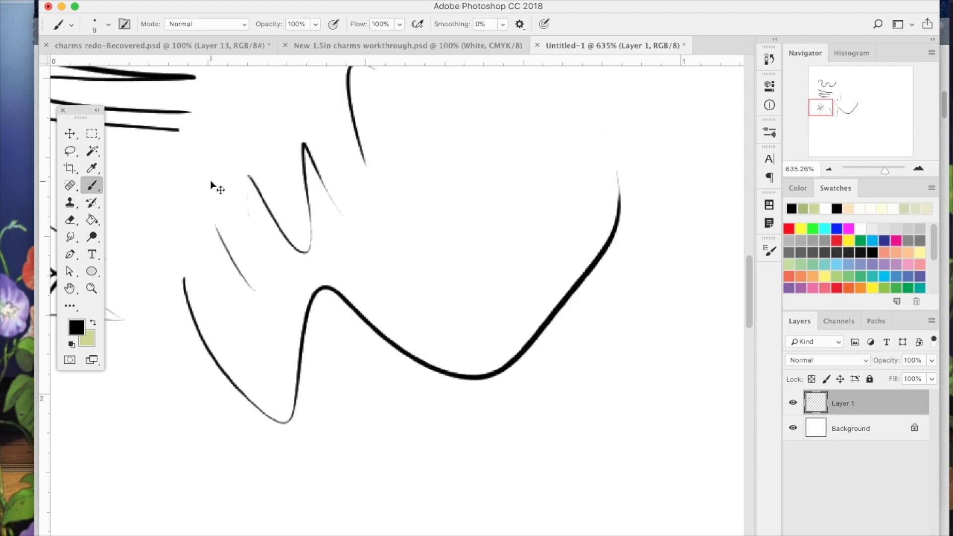
- Clear all sample strokes from Layer 1 and return to the Brush tool
key("m")
left_click_drag(128, 101, 422, 363)
key("Delete")
key("b")
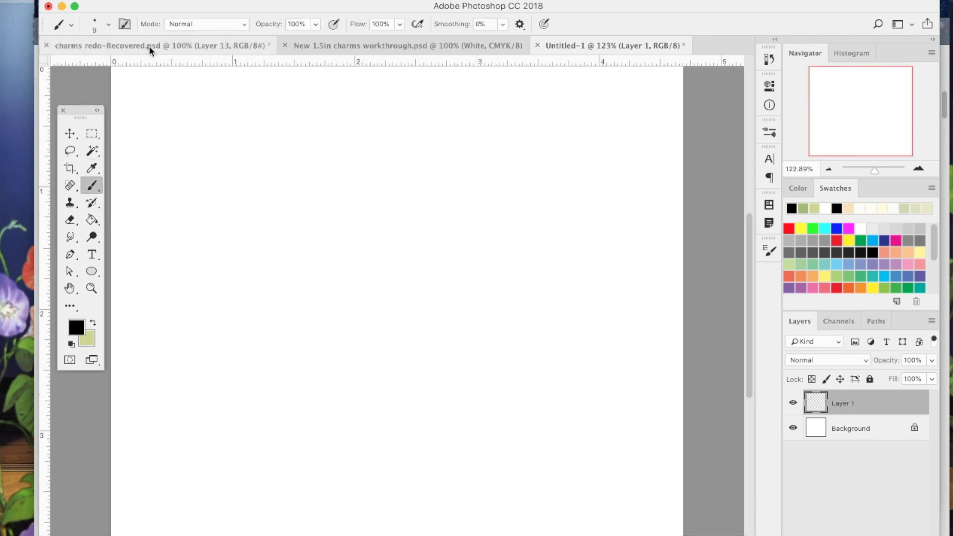
- Choose the shading brush, enlarge it to 44 px, and paint light and heavy test strokes across Layer 1
left_click(108, 24)
key("bracketright")
key("bracketright")
key("bracketright")
key("bracketright")
key("bracketright")
mouse_move(322, 131)
left_mouse_down()
mouse_move(334, 239)
mouse_move(397, 123)
left_mouse_up()
left_click_drag(278, 136, 315, 298)
mouse_move(249, 169)
left_mouse_down()
mouse_move(260, 237)
mouse_move(243, 300)
left_mouse_up()
left_click_drag(258, 263, 279, 323)
mouse_move(277, 288)
left_mouse_down()
mouse_move(356, 355)
mouse_move(380, 342)
left_mouse_up()
left_click_drag(345, 278, 525, 271)
left_click_drag(387, 311, 564, 293)
left_click_drag(430, 208, 530, 219)
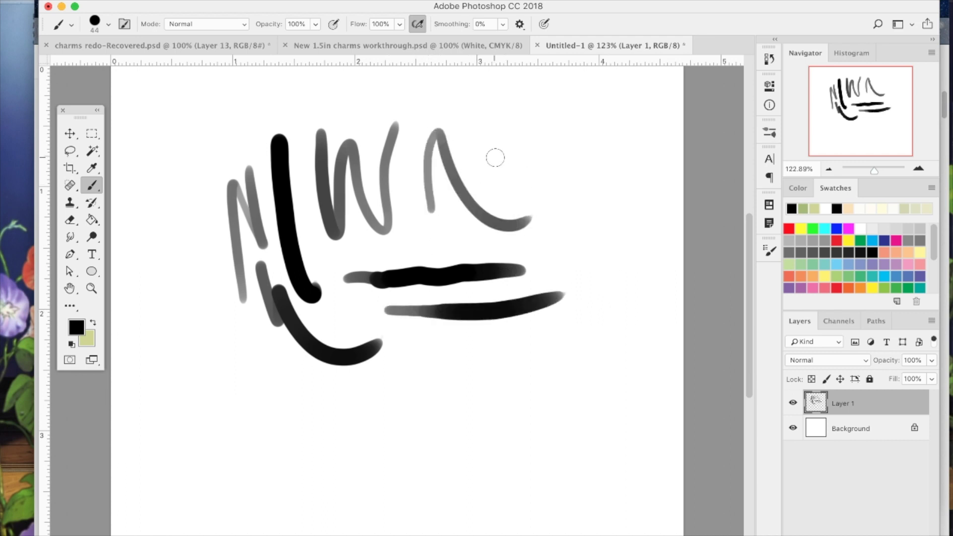
left_click_drag(482, 117, 584, 148)
- Review the shading brush's tip shape, Shape Dynamics, Transfer and Build-up settings
left_click(769, 251)
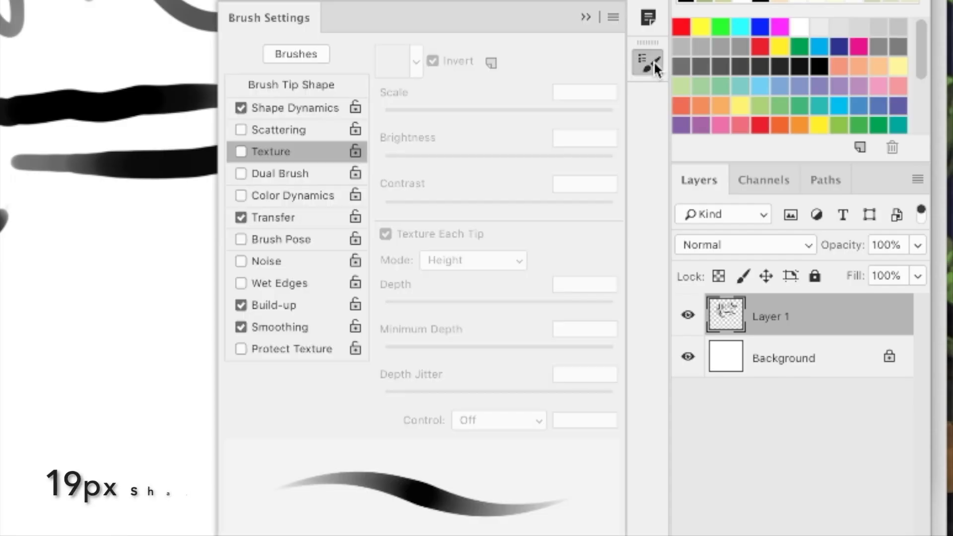
left_click(575, 264)
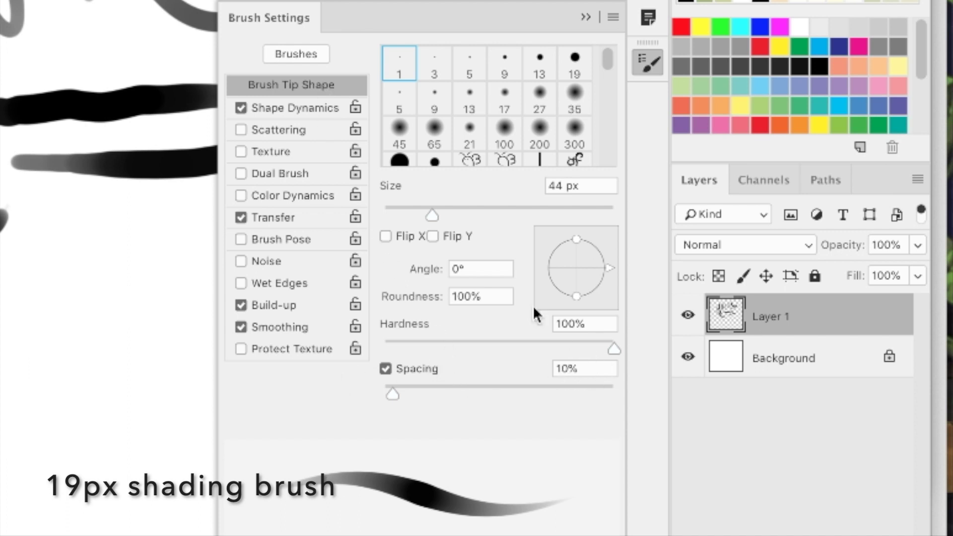
left_click(317, 104)
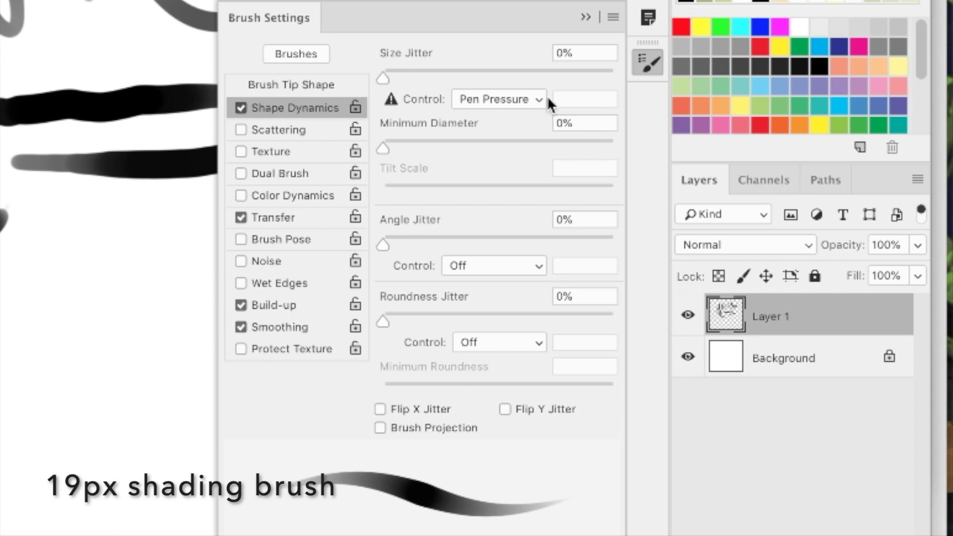
left_click(295, 215)
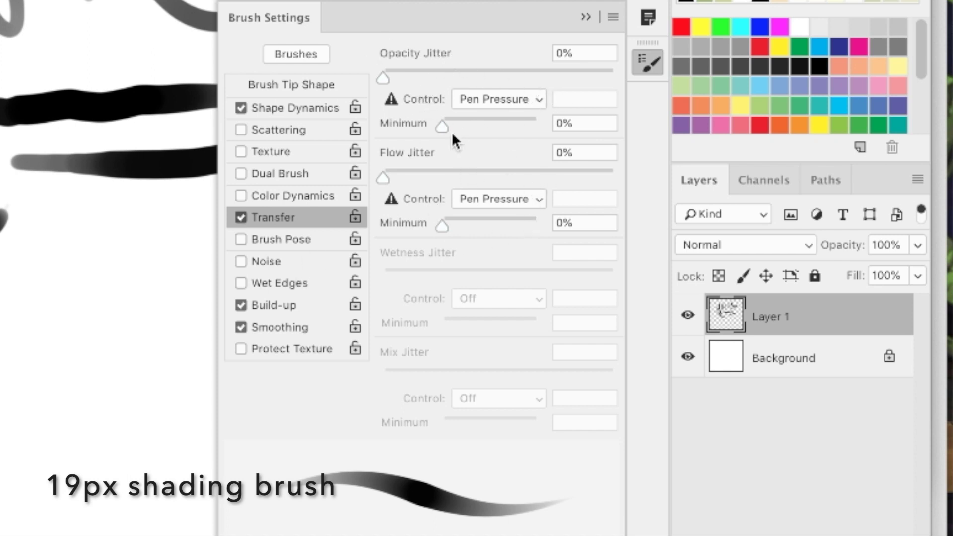
left_click(293, 307)
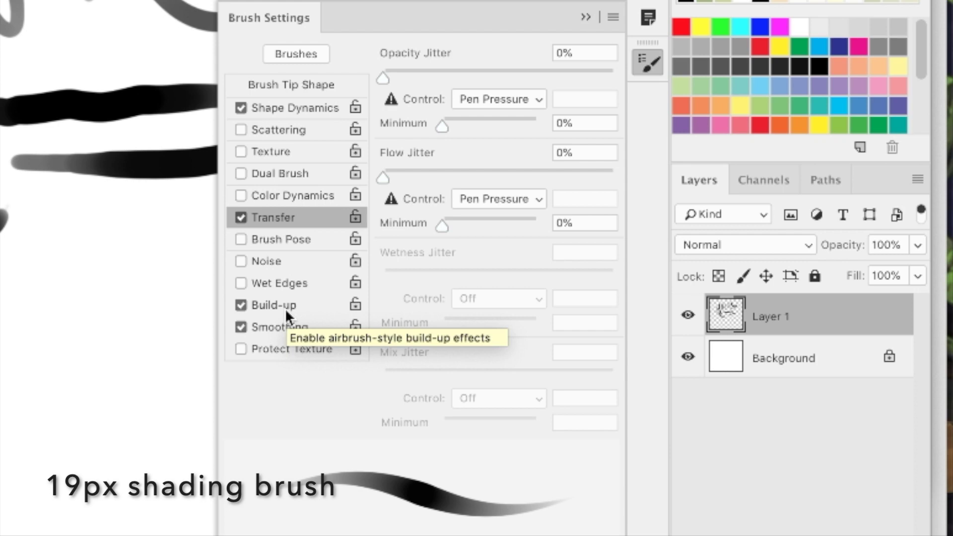
left_click(585, 18)
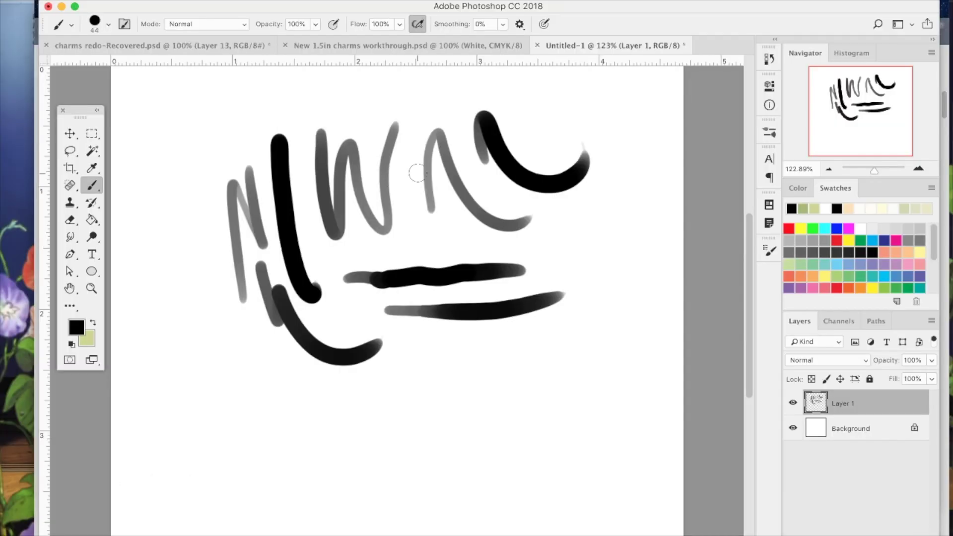
- Soften the shading brush, enlarge it to 91 px, and paint soft-edged test strokes beneath the existing ones
scroll(417, 172, "up", 2)
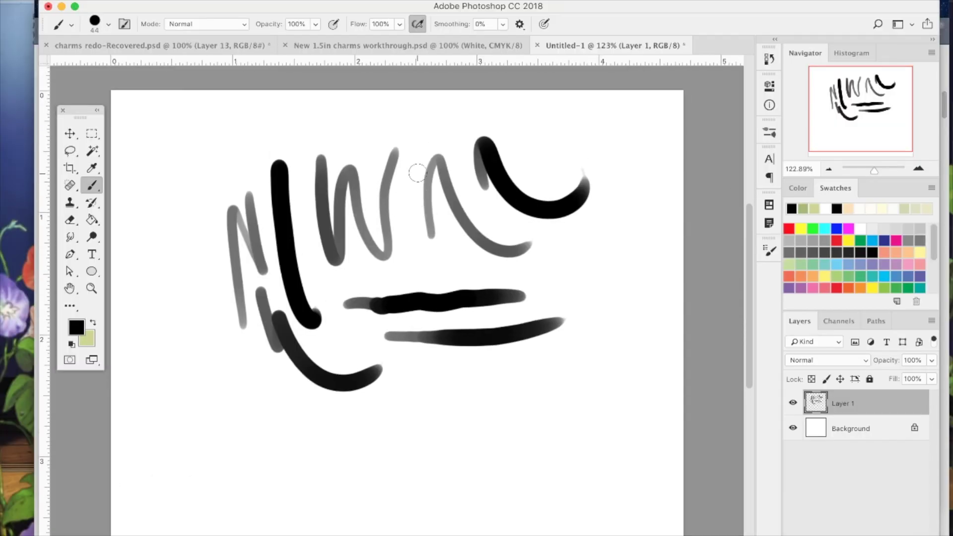
left_click(104, 25)
left_click(131, 95)
mouse_move(215, 409)
left_mouse_down()
mouse_move(293, 433)
mouse_move(391, 439)
mouse_move(504, 410)
left_mouse_up()
key("super+z")
left_click(108, 25)
left_click(117, 95)
left_click(150, 65)
mouse_move(562, 400)
left_mouse_down()
mouse_move(438, 507)
mouse_move(408, 509)
mouse_move(467, 515)
left_mouse_up()
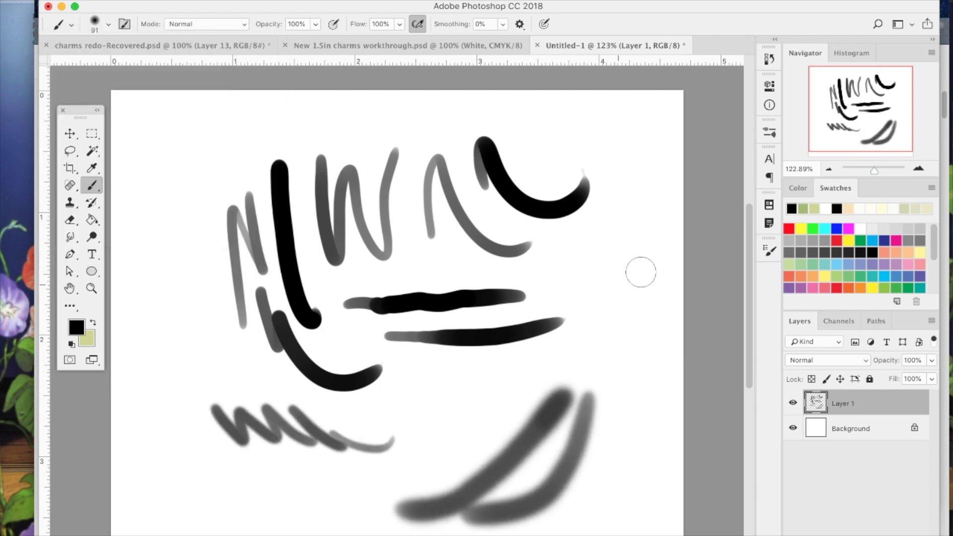
- Return to 100% view and clear every shading test stroke from Layer 1
left_click_drag(877, 63, 878, 67)
key("ctrl+1")
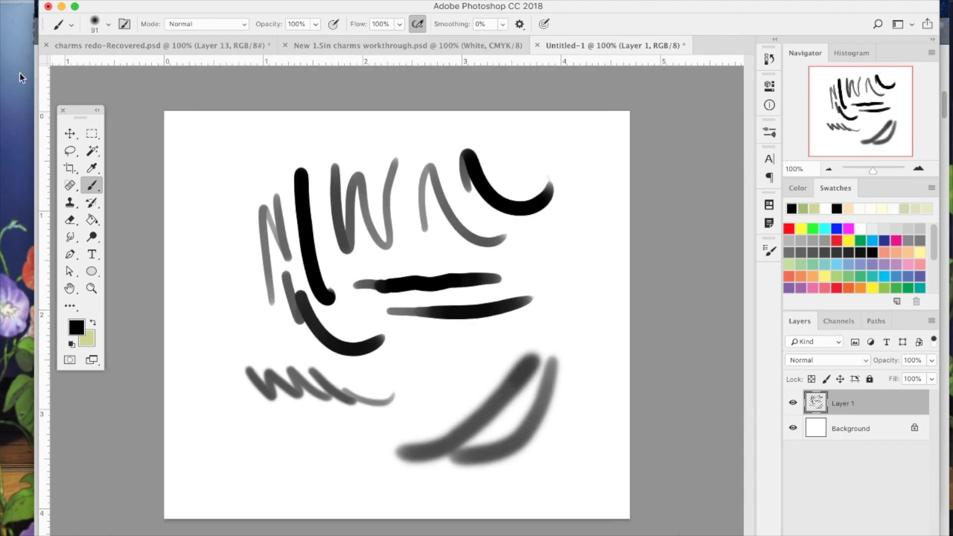
key("m")
key("ctrl+a")
key("Delete")
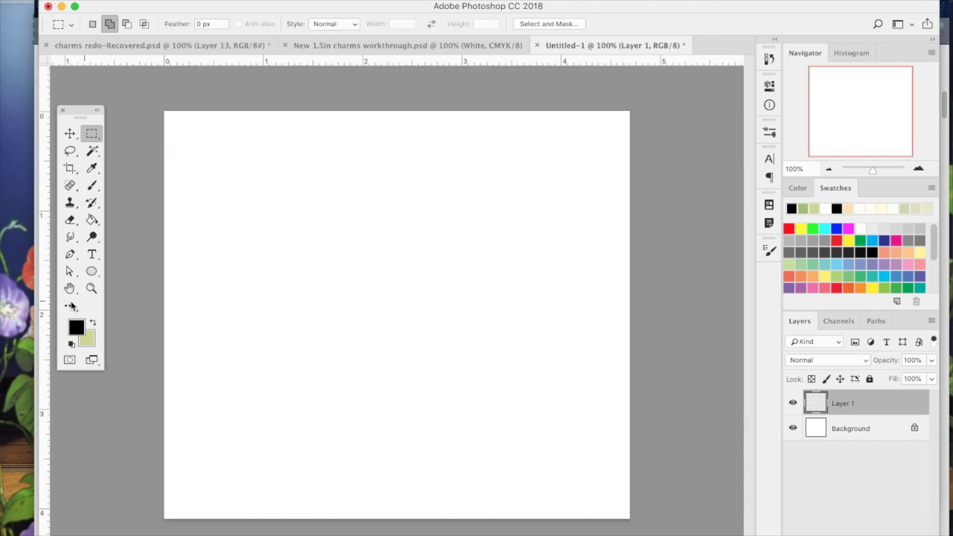
- Switch to the Smudge tool and browse its available brush presets
key("r")
left_click(108, 24)
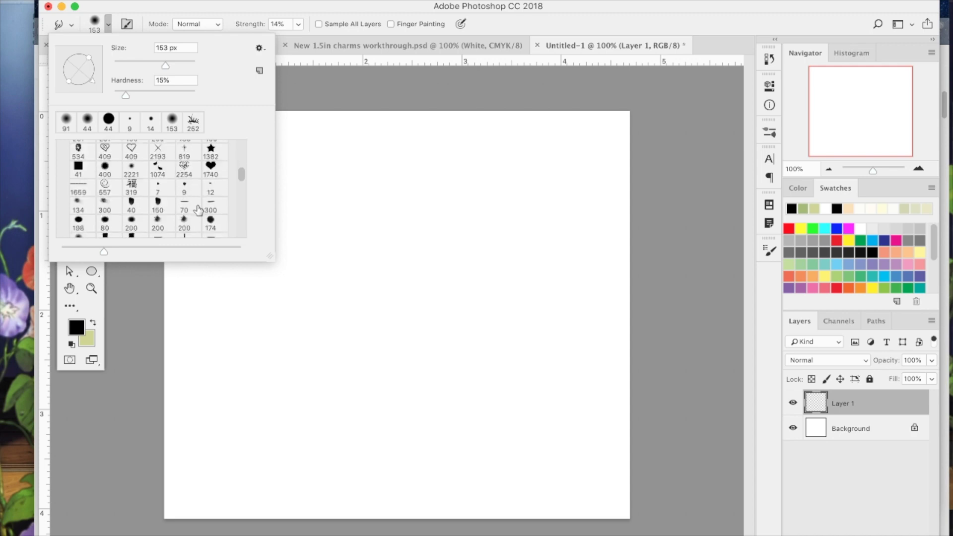
scroll(199, 210, "down", 5)
scroll(181, 183, "down", 10)
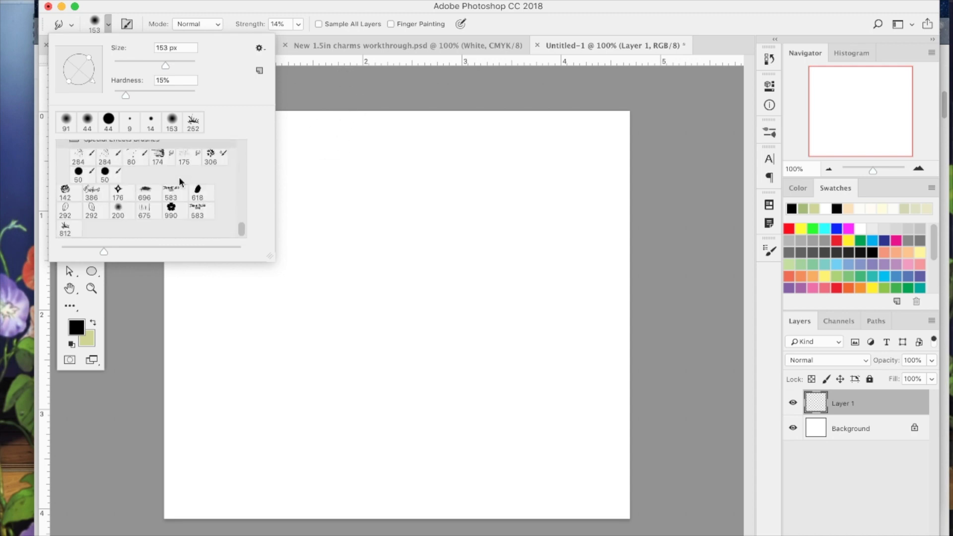
key("Escape")
- Review the 153 px smudge brush's tip shape, Shape Dynamics, Scattering and Transfer settings
left_click(770, 251)
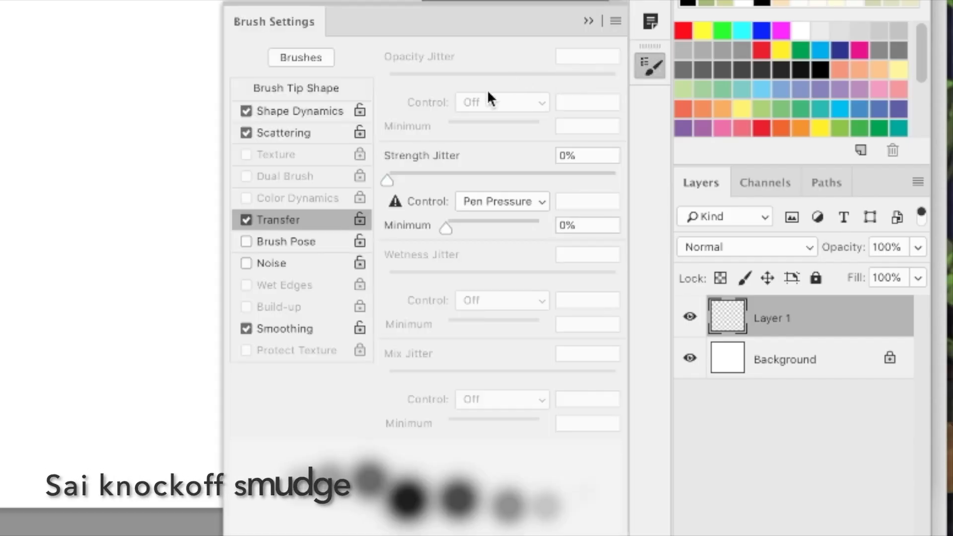
left_click(305, 91)
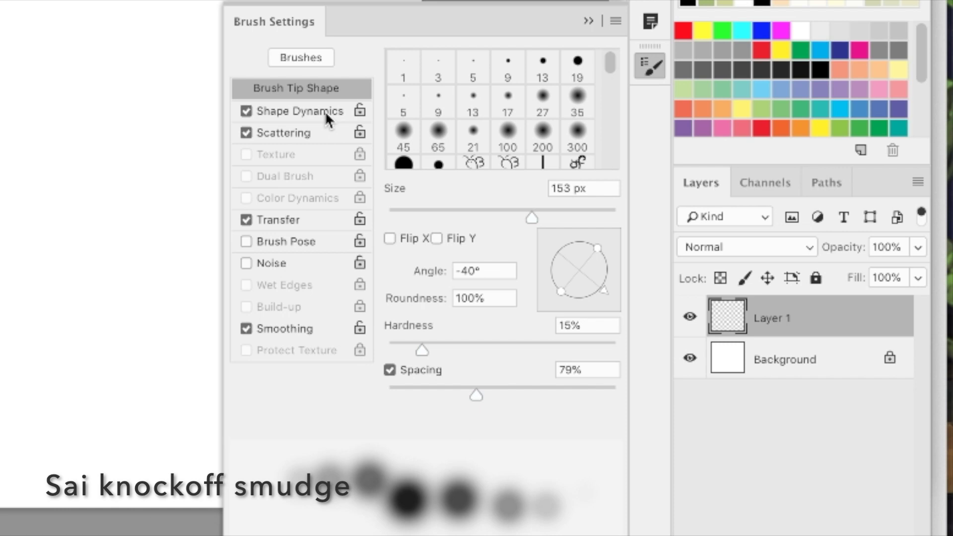
left_click(300, 111)
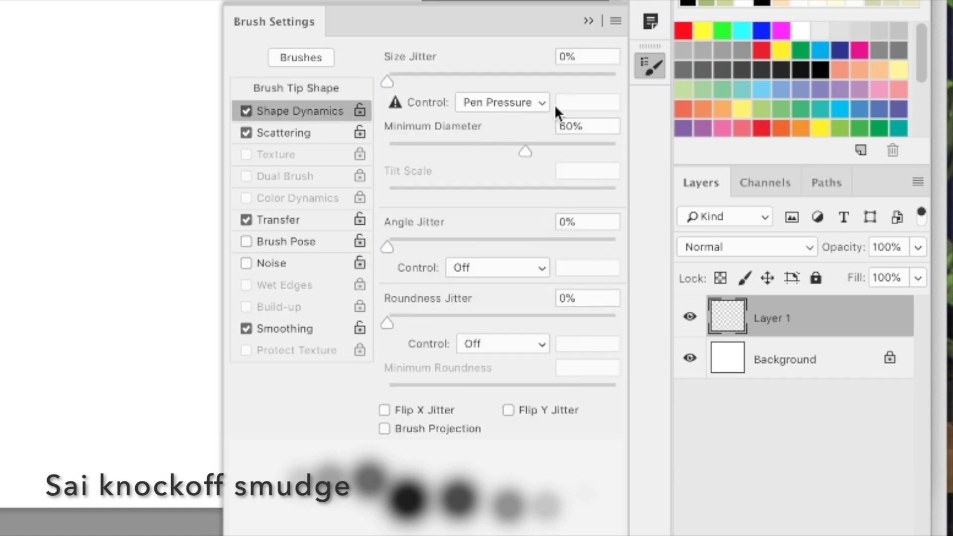
left_click(338, 134)
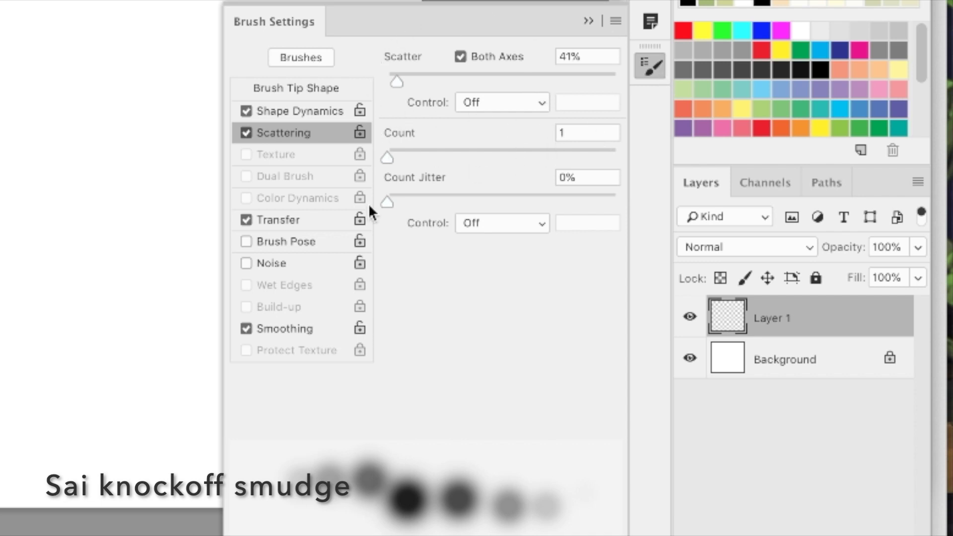
left_click(332, 220)
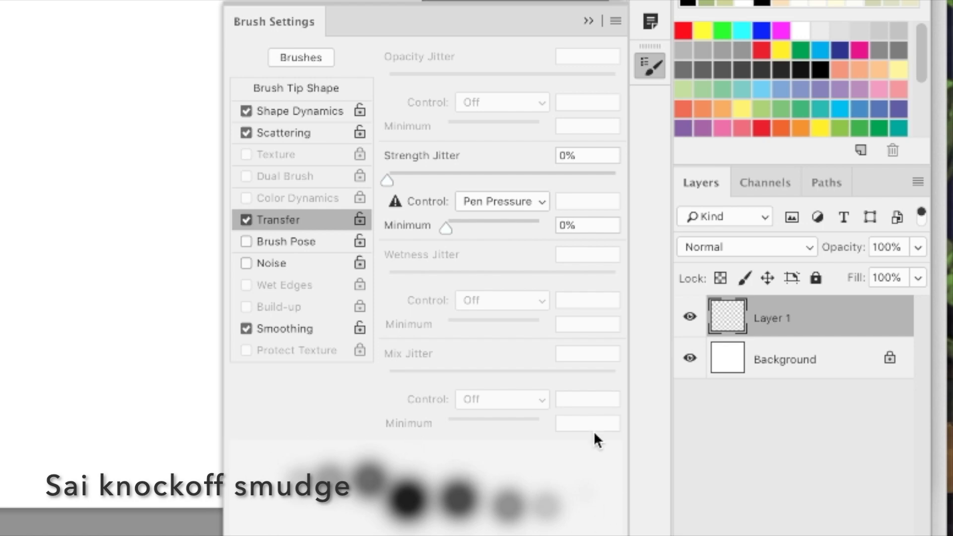
left_click(589, 22)
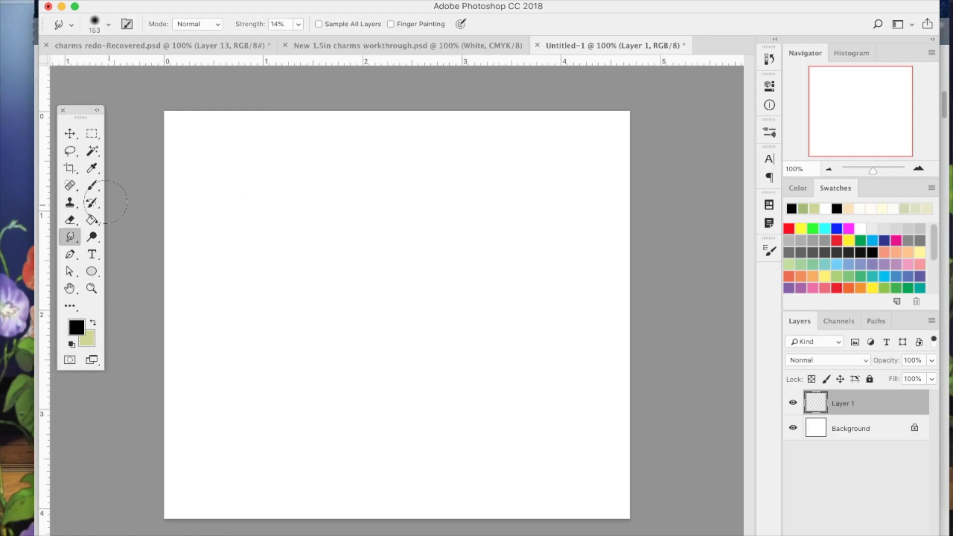
- Paint a curved black stroke on Layer 1 and light green strokes along both of its sides
left_click(92, 185)
mouse_move(248, 213)
left_mouse_down()
mouse_move(412, 383)
mouse_move(464, 356)
left_mouse_up()
key("x")
left_click_drag(257, 243, 420, 348)
mouse_move(243, 223)
left_mouse_down()
mouse_move(254, 295)
mouse_move(415, 394)
left_mouse_up()
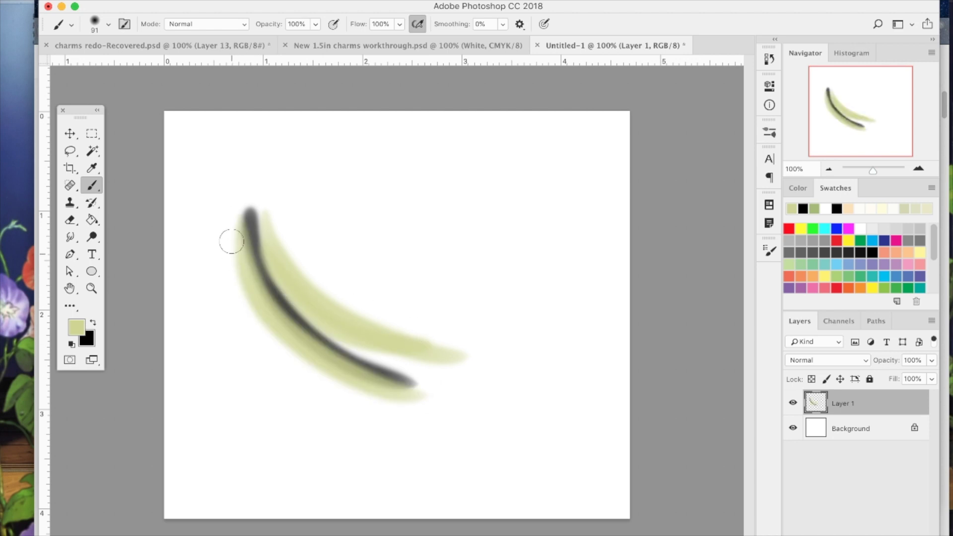
left_click_drag(231, 241, 335, 380)
- Blend the black and light green strokes together with the 153 px Smudge brush at 14% strength
left_click(73, 243)
mouse_move(248, 213)
left_mouse_down()
mouse_move(266, 273)
mouse_move(422, 390)
left_mouse_up()
left_click_drag(318, 296, 437, 362)
mouse_move(240, 241)
left_mouse_down()
mouse_move(314, 361)
mouse_move(426, 408)
left_mouse_up()
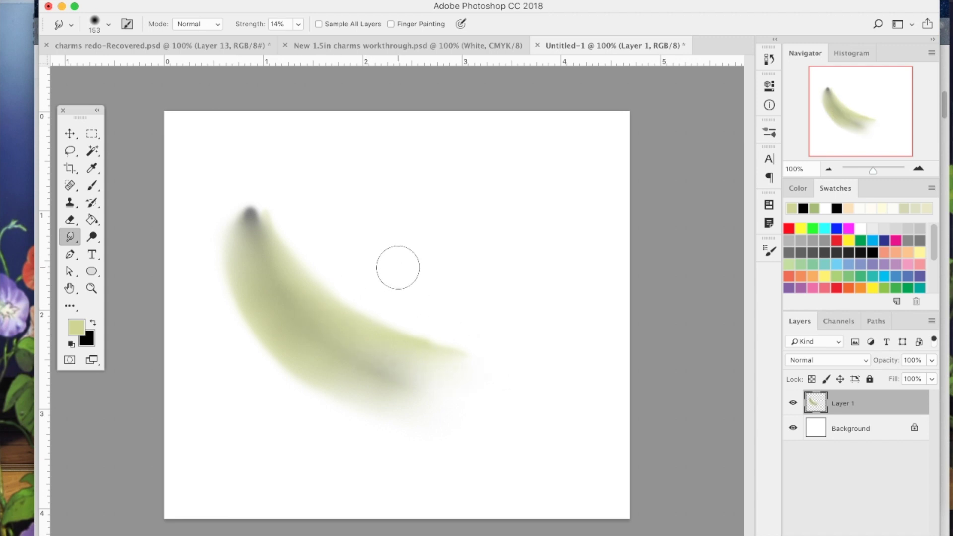
mouse_move(326, 288)
left_mouse_down()
mouse_move(280, 343)
mouse_move(271, 372)
mouse_move(300, 371)
mouse_move(287, 375)
left_mouse_up()
key("super+z")
key("super+z")
key("super+s")
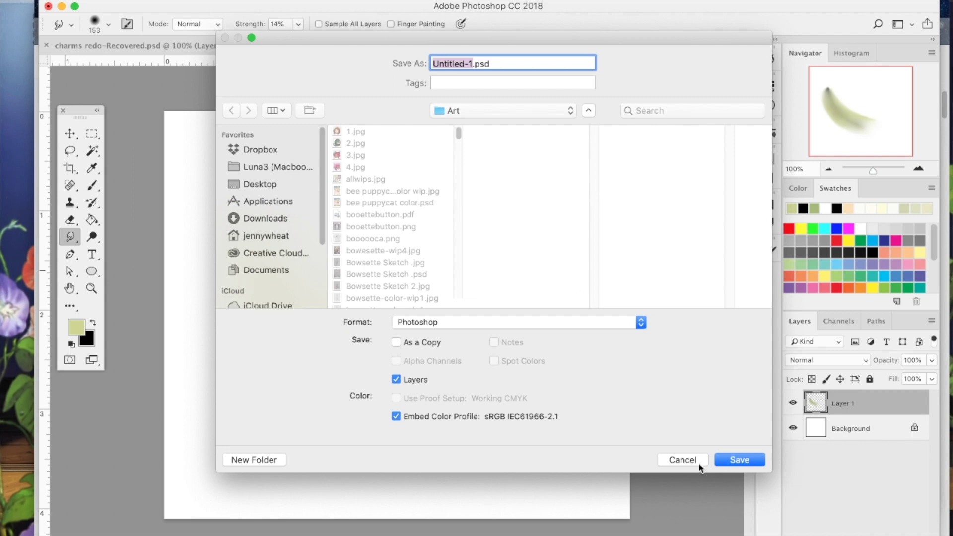
left_click(692, 459)
left_click(92, 135)
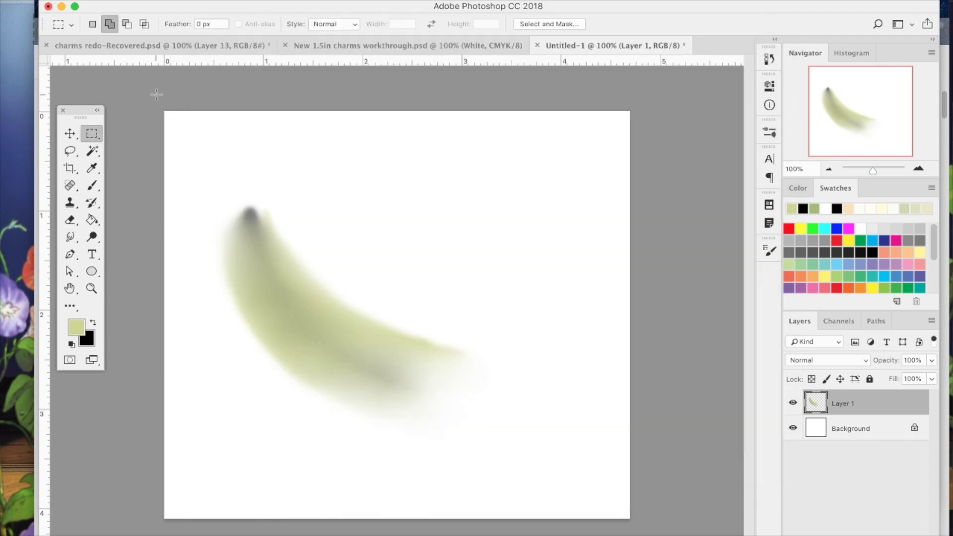
left_click(793, 404)
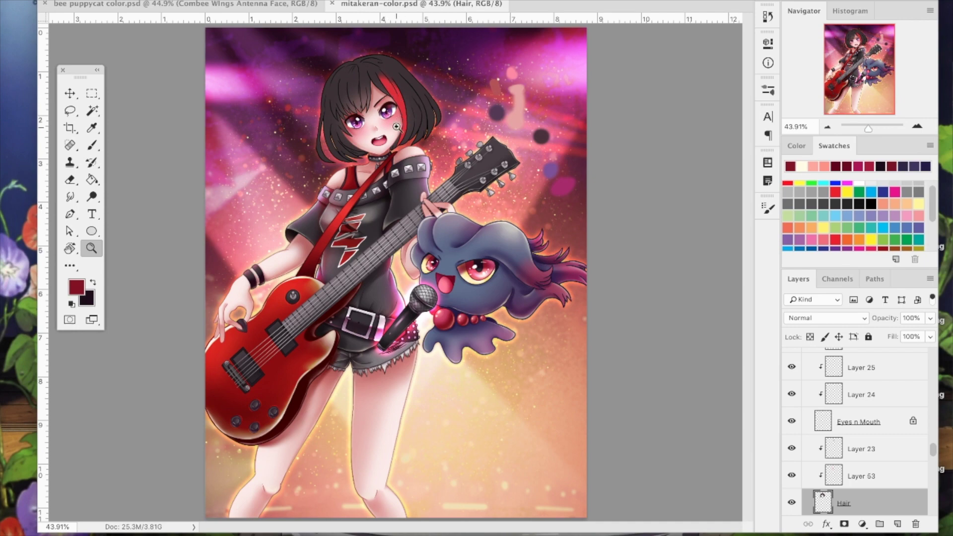
- Inspect the girl's hair at 100% in mitakeran-color.psd, hiding and showing Layers 23 and 53 to compare the shading
left_click(345, 83)
left_click(346, 91)
left_click(346, 98)
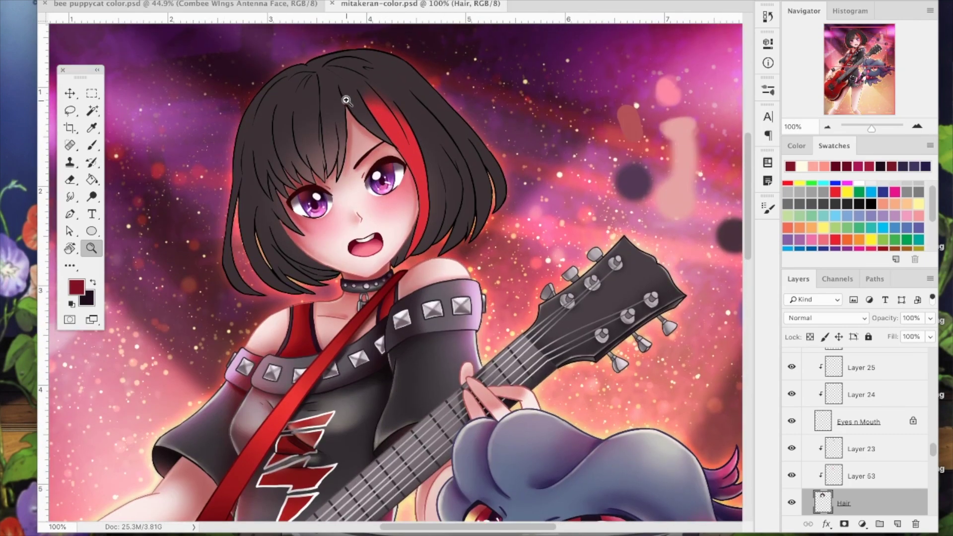
left_click(71, 92)
left_click(877, 477)
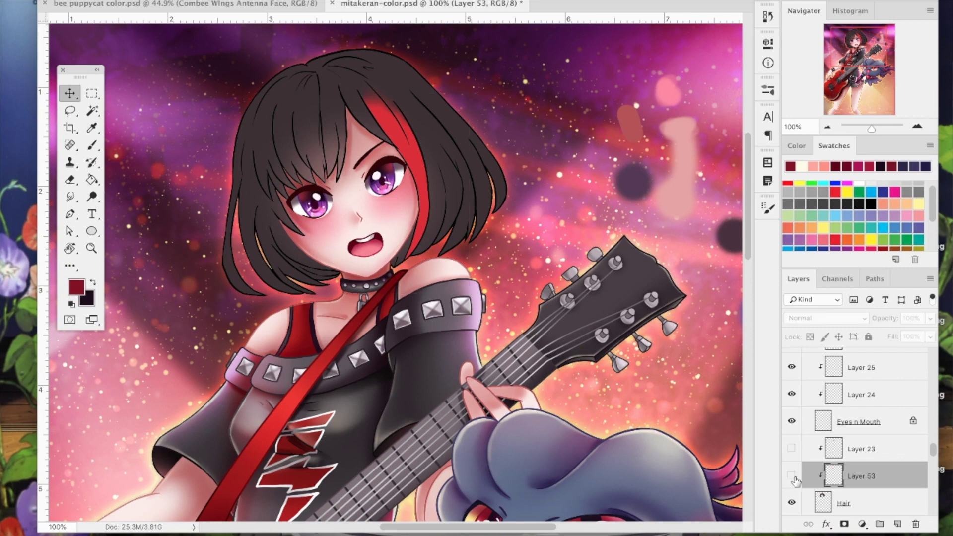
left_click(791, 448)
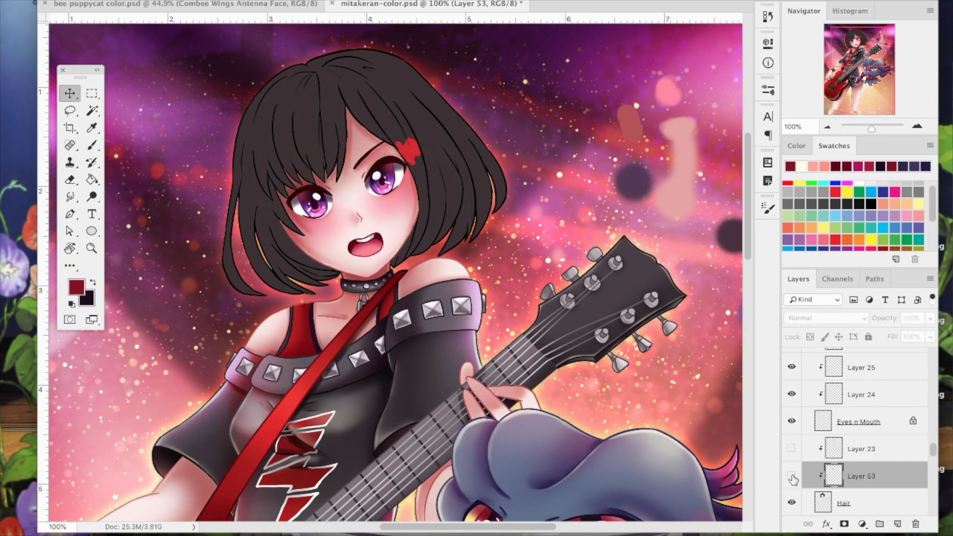
left_click(792, 448)
left_click(793, 448)
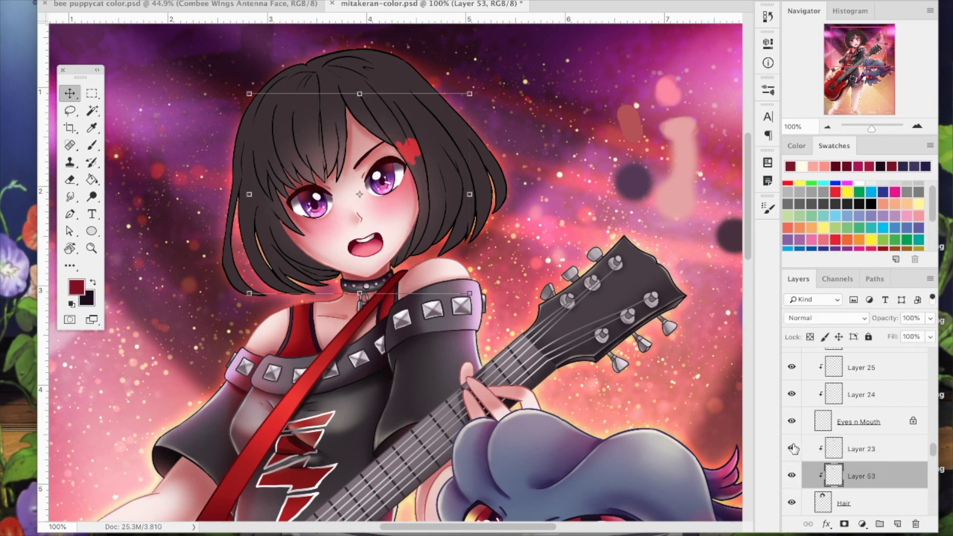
- Compare Layer 53's effect on the hair by toggling its visibility and trying a lower opacity
left_click(860, 449)
left_click(856, 478)
left_click(792, 474)
left_click(793, 475)
left_click(930, 318)
left_click_drag(929, 332, 915, 336)
left_click(870, 477)
- Add a new layer above Layer 23 and clip it to the Hair layer
left_click(867, 450)
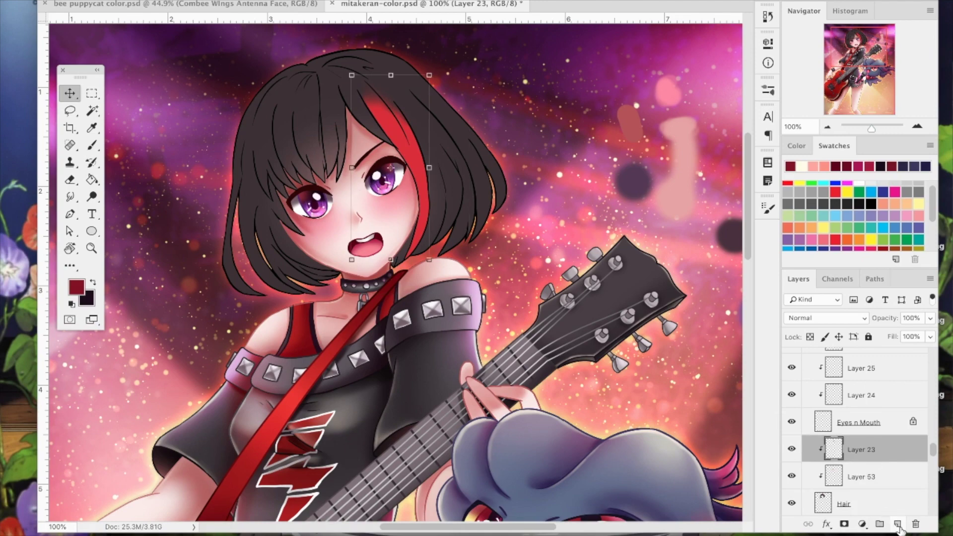
left_click(897, 523)
right_click(872, 449)
left_click(787, 210)
left_click(788, 210)
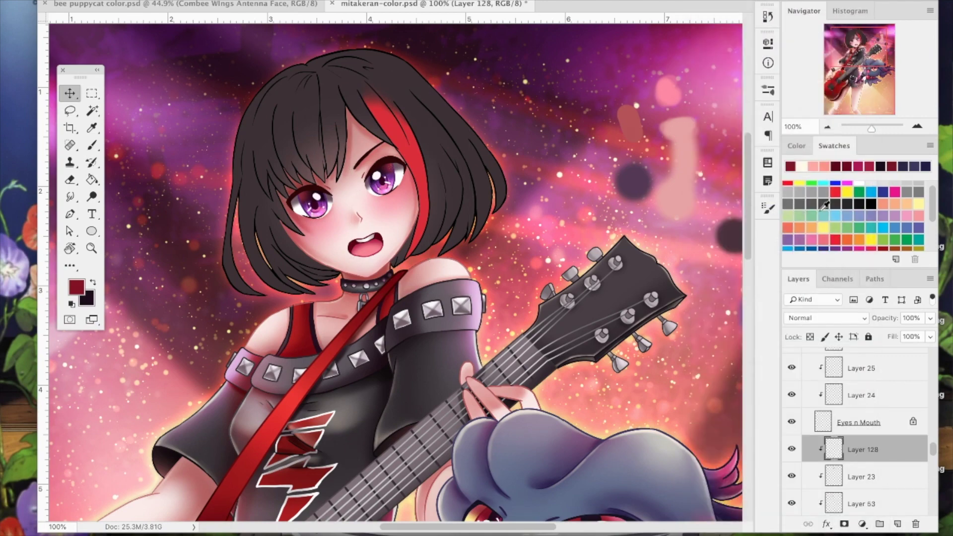
- Set the foreground colour to a very dark plum for the hair shading
left_click(93, 282)
left_click(76, 287)
left_click(788, 276)
left_click_drag(737, 376, 774, 386)
left_click(902, 260)
- Ready the shading brush and set Layer 128's blending mode to Multiply
scroll(116, 256, "up", 2)
key("z")
left_click(268, 167)
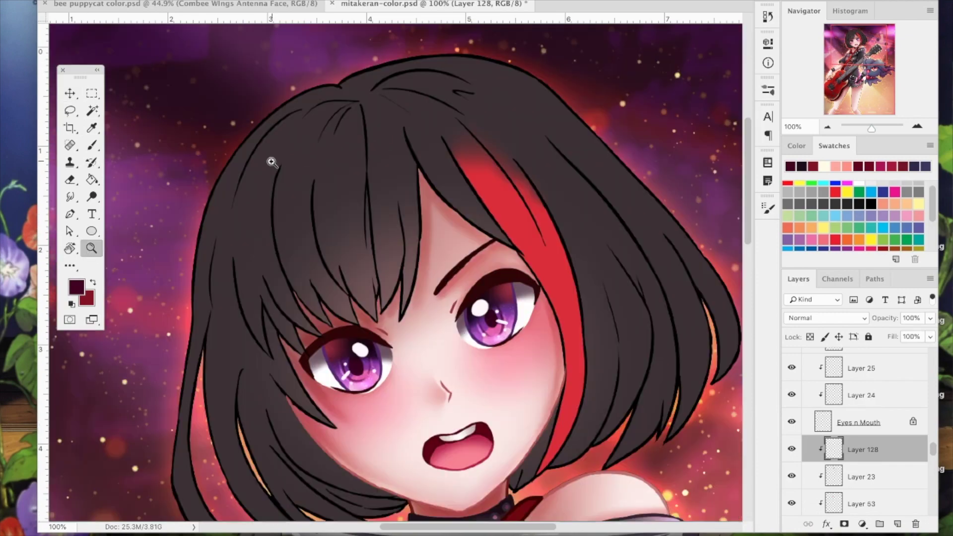
key("b")
left_click(106, 1)
left_click(318, 1)
left_click_drag(301, 209, 334, 223)
key("super+z")
left_click(826, 319)
left_click(804, 363)
- Paint broad dark shading across the bangs and the lower locks beside the face's left edge on Layer 128
mouse_move(331, 191)
left_mouse_down()
mouse_move(412, 149)
mouse_move(382, 239)
left_mouse_up()
key("super+z")
mouse_move(236, 249)
left_mouse_down()
mouse_move(343, 235)
mouse_move(266, 278)
mouse_move(308, 335)
left_mouse_up()
left_click_drag(330, 395, 290, 461)
left_click_drag(317, 417, 282, 315)
left_click_drag(201, 447, 231, 471)
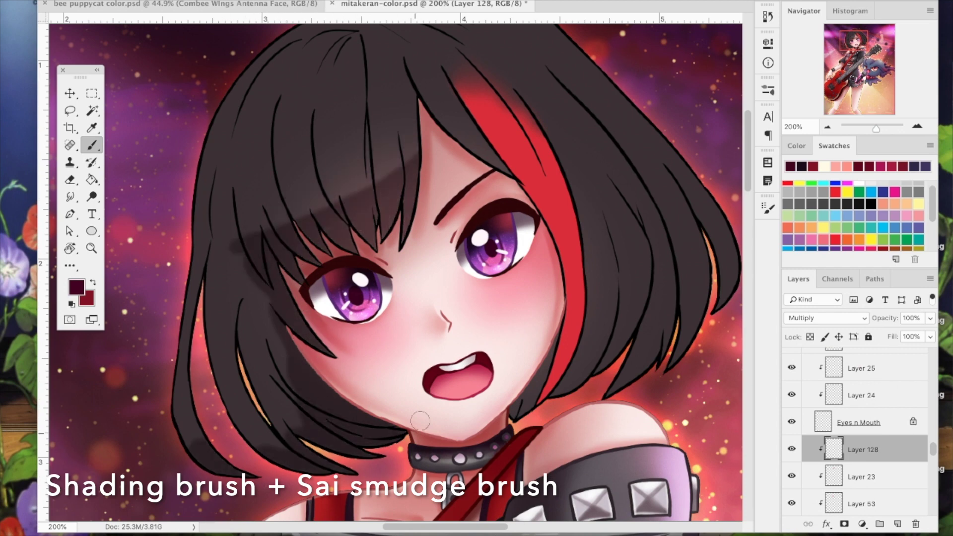
- Shade the red streak and right-hand hair broadly, soften the shading with the Smudge brush, and save the file
left_click_drag(454, 134, 506, 166)
mouse_move(566, 313)
left_mouse_down()
mouse_move(549, 353)
mouse_move(636, 358)
mouse_move(705, 321)
mouse_move(715, 233)
left_mouse_up()
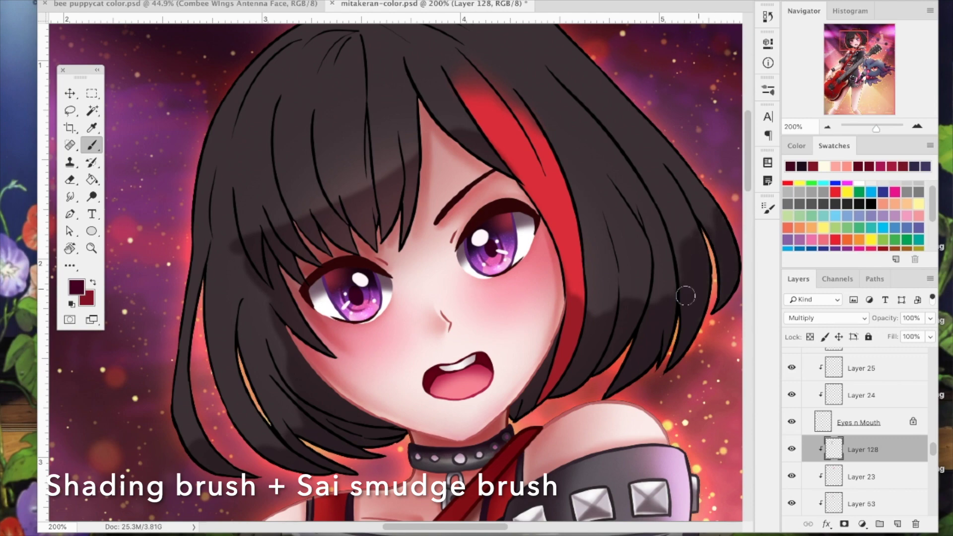
left_click_drag(660, 278, 603, 303)
left_click_drag(308, 338, 256, 421)
key("r")
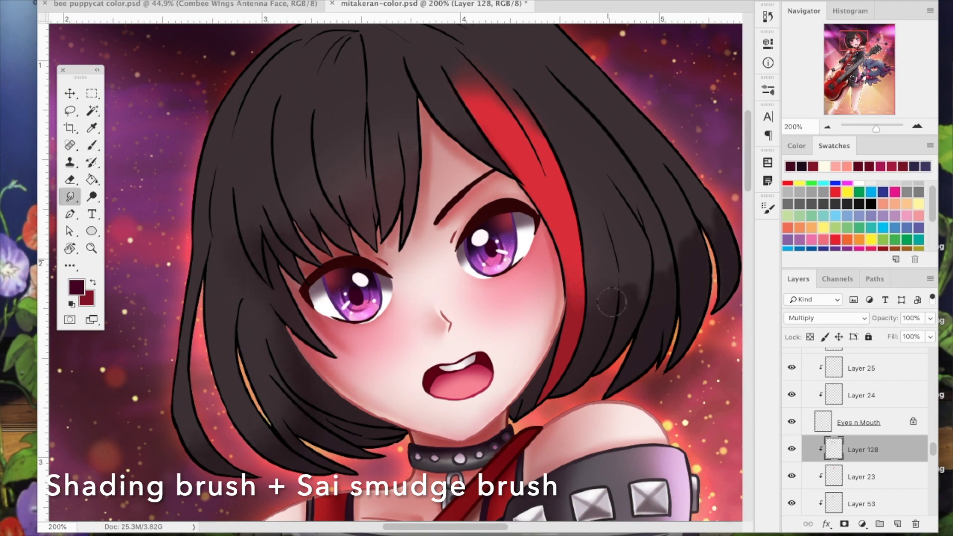
key("ctrl+s")
- Add a new layer above Layer 128, clip it to the hair and set its blending mode to Multiply
key("ctrl+0")
left_click(324, 99, "ctrl")
left_click(323, 99, "ctrl")
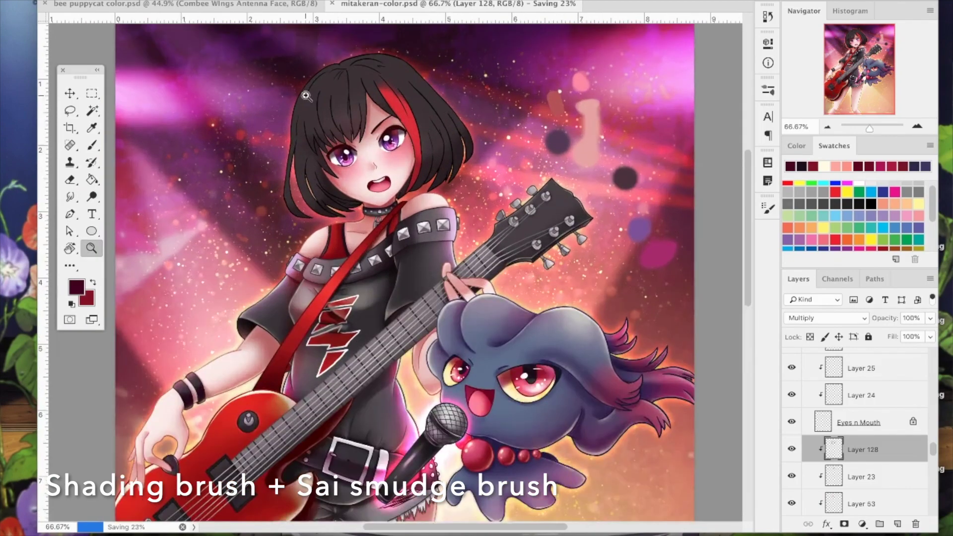
left_click(323, 100, "ctrl")
left_click(324, 99, "ctrl")
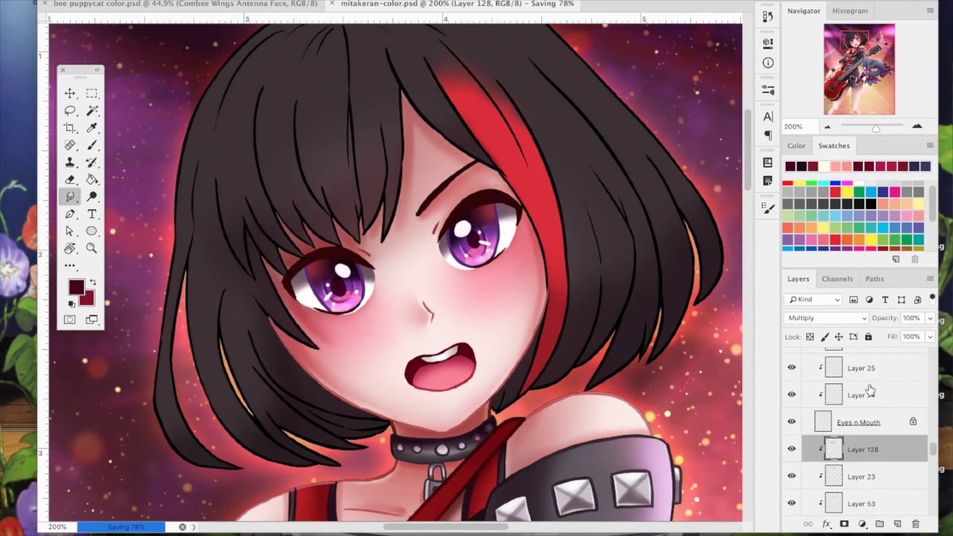
left_click(897, 524)
right_click(869, 449)
left_click(843, 209)
left_click(814, 318)
left_click(806, 354)
- Paint darker strand shading along the left bangs above the eye on Layer 129 with a smaller shading brush
left_click(252, 358, "super")
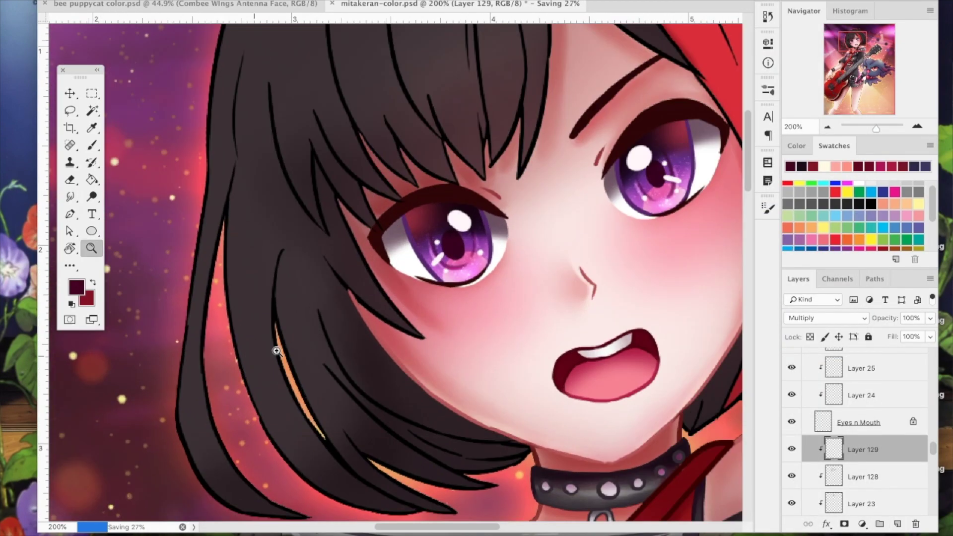
key("b")
left_click(65, 1)
key("Return")
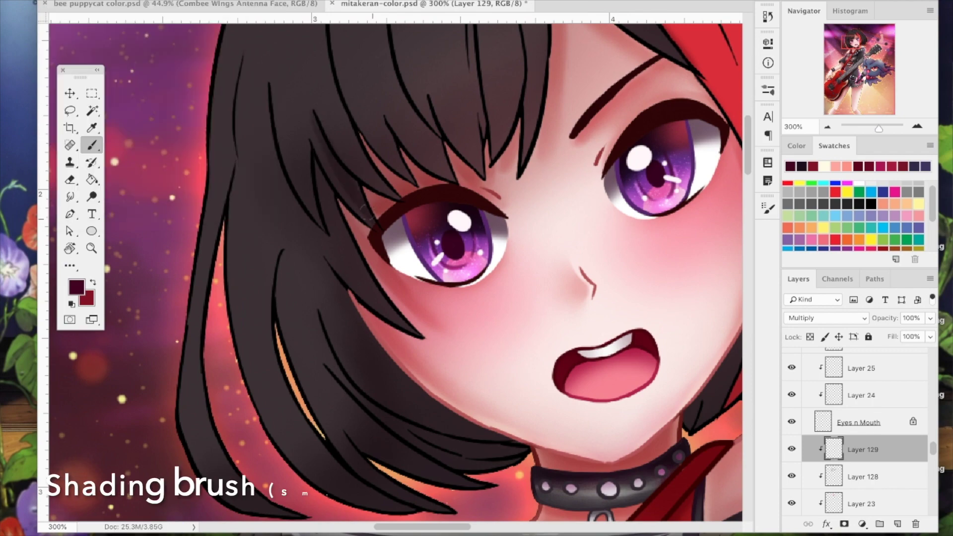
left_click_drag(320, 133, 310, 206)
left_click_drag(313, 72, 361, 246)
left_click_drag(371, 187, 390, 241)
left_click_drag(343, 168, 385, 239)
left_click_drag(385, 206, 441, 249)
left_click_drag(398, 179, 440, 247)
left_click_drag(375, 68, 427, 240)
left_click_drag(384, 210, 419, 238)
left_click_drag(331, 216, 373, 261)
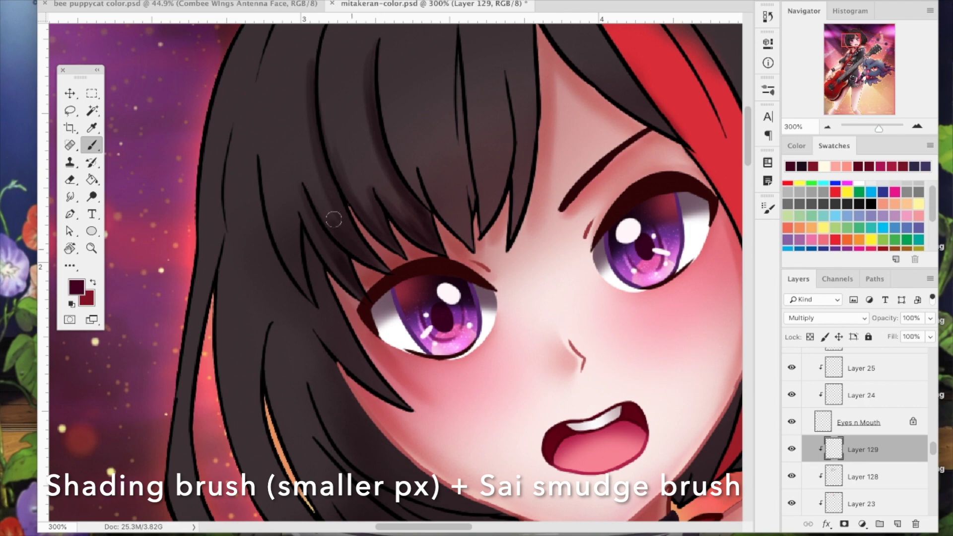
- Shade the pointed lock beside the left eye with the small shading brush and blend it with the Smudge brush
left_click(65, 2)
key("Return")
left_click_drag(316, 69, 322, 122)
mouse_move(310, 289)
left_mouse_down()
mouse_move(350, 387)
mouse_move(405, 453)
left_mouse_up()
left_click_drag(341, 404, 403, 451)
key("r")
left_click_drag(416, 358, 407, 310)
key("b")
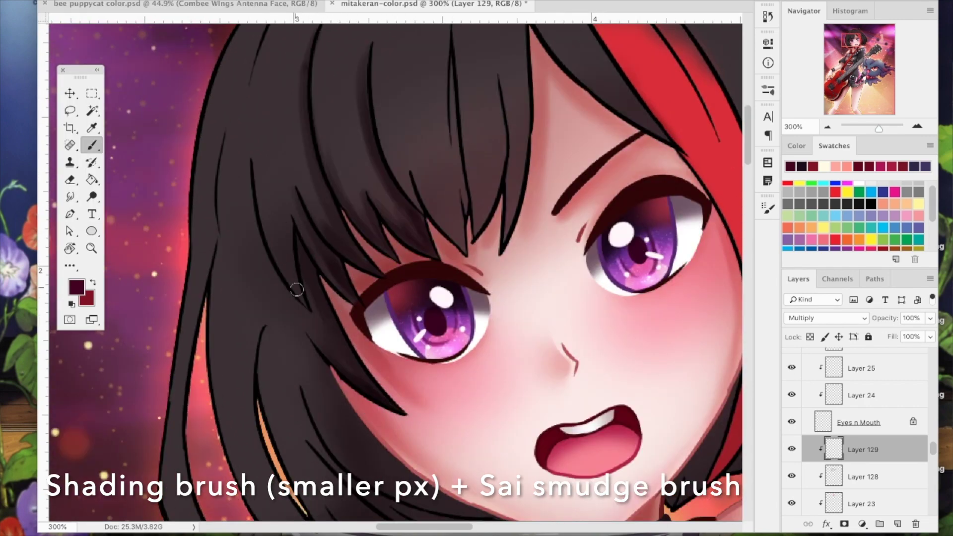
- Shade the central bangs down to their tips and smudge the strokes along the strands
left_click_drag(432, 263, 372, 342)
mouse_move(347, 239)
left_mouse_down()
mouse_move(400, 325)
mouse_move(390, 148)
left_mouse_up()
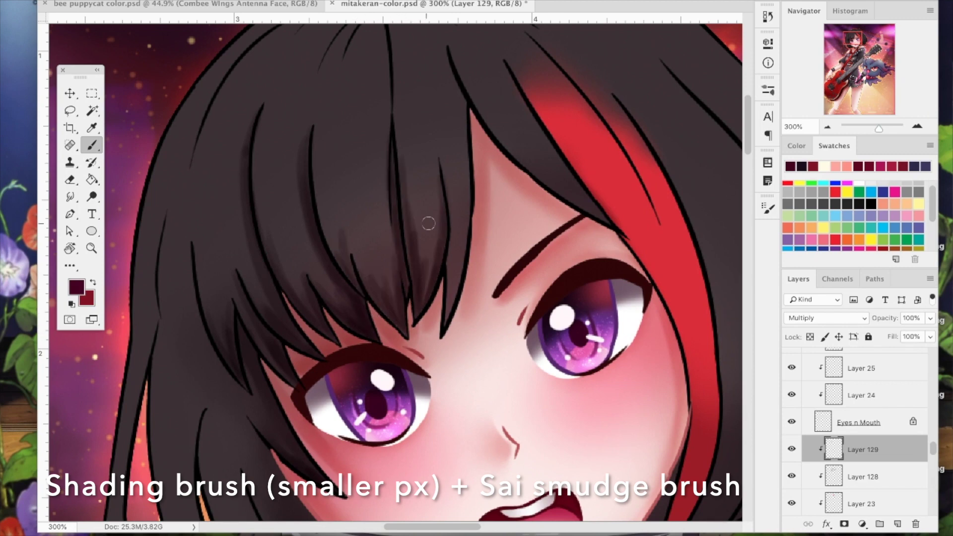
key("r")
key("b")
left_click_drag(446, 318, 466, 142)
key("r")
key("b")
- Shade and smudge the hair section between the parting and the red streak, and save the file
left_click_drag(459, 79, 492, 132)
left_click_drag(591, 211, 499, 130)
left_click_drag(601, 218, 533, 125)
key("r")
key("super+0")
key("super+s")
- Compare the hair with and without shading by toggling layer visibility, and reselect Layer 129
key("z")
left_click(370, 85, "super")
left_click(804, 425)
left_click(792, 421)
left_click(792, 421)
left_click(346, 57)
left_click(347, 57)
left_click(347, 57)
left_click(855, 399)
left_click(317, 92)
- Paint small-brush shading on the left side hair and its lower locks, blending with the Smudge brush
key("b")
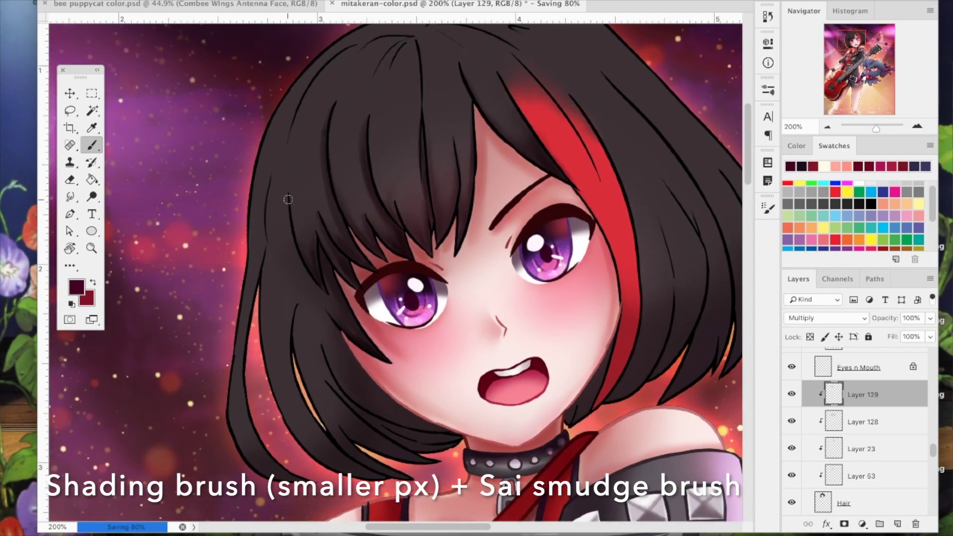
mouse_move(314, 300)
left_mouse_down()
mouse_move(287, 200)
mouse_move(320, 304)
mouse_move(310, 258)
left_mouse_up()
key("r")
key("b")
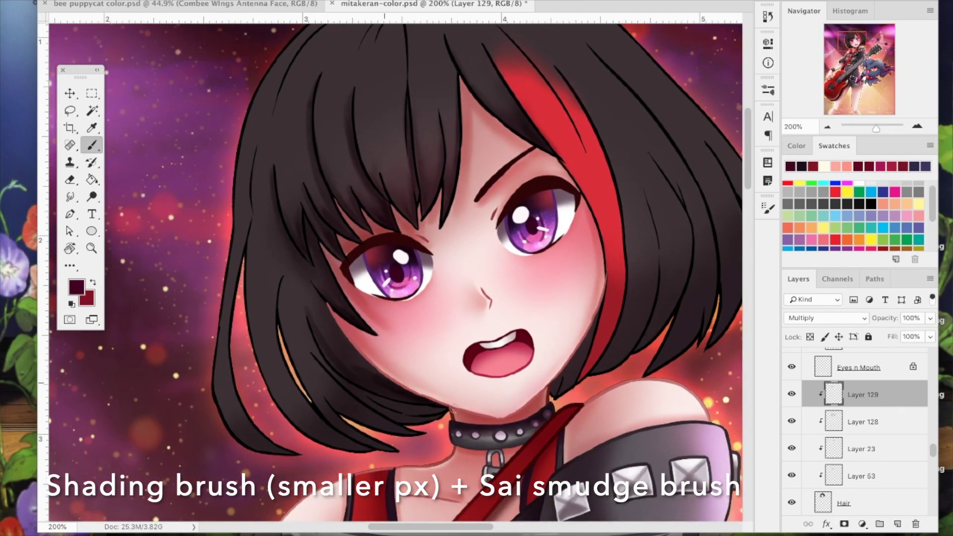
left_click_drag(340, 381, 427, 412)
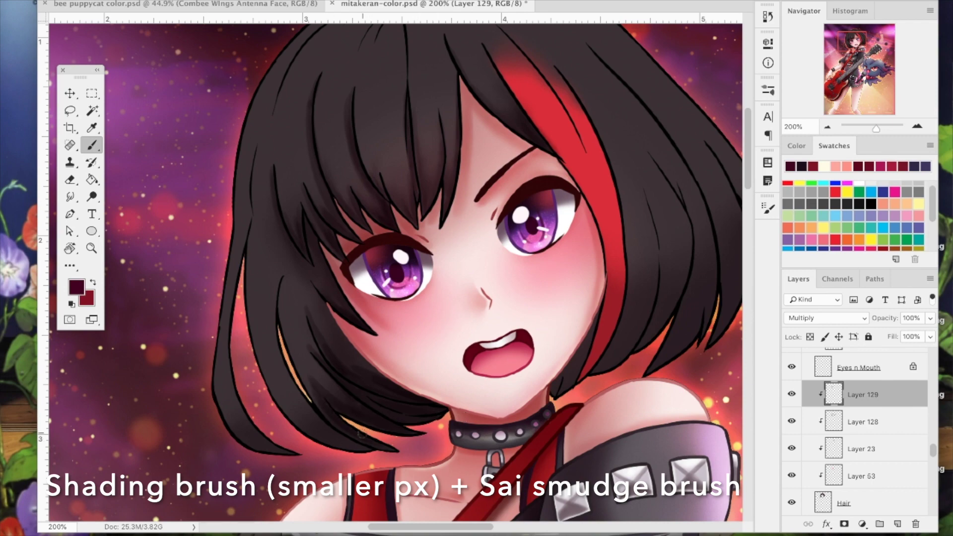
key("r")
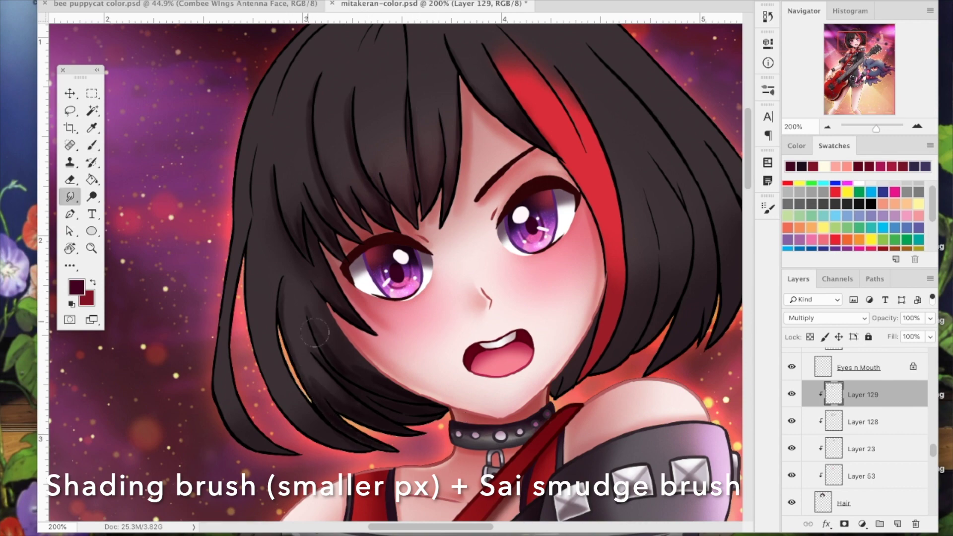
- Deepen the shading along the lower-left locks beside the cheek and smudge it into the hair
key("b")
left_click_drag(439, 346, 368, 409)
left_click_drag(406, 121, 406, 228)
key("r")
left_click_drag(444, 351, 568, 238)
key("b")
left_click_drag(360, 240, 417, 384)
left_click_drag(355, 324, 410, 384)
key("r")
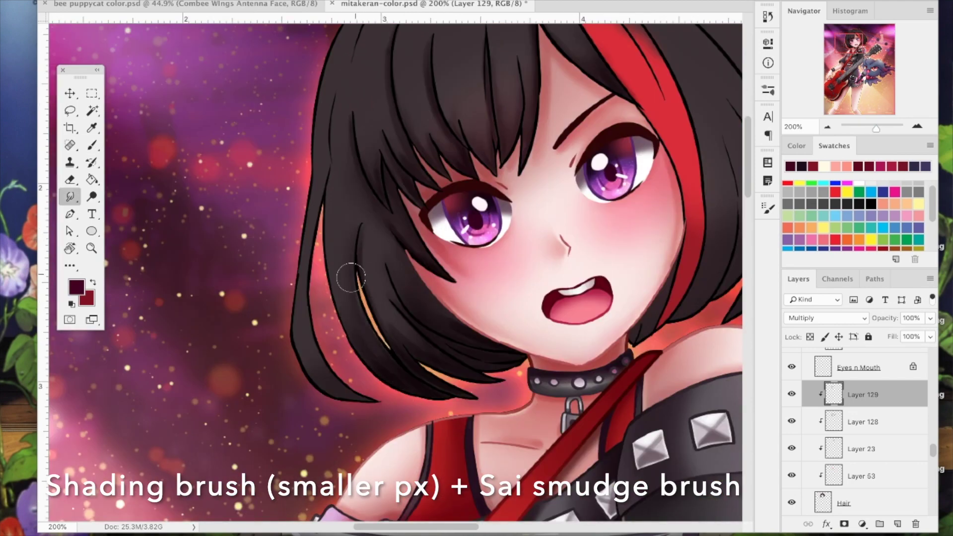
- Shade and smudge the long outermost strand on the left of the hair, and save the file
key("b")
left_click_drag(327, 179, 360, 395)
left_click_drag(302, 347, 330, 391)
key("r")
left_click_drag(357, 232, 333, 299)
key("b")
mouse_move(302, 245)
left_mouse_down()
mouse_move(319, 293)
mouse_move(322, 250)
left_mouse_up()
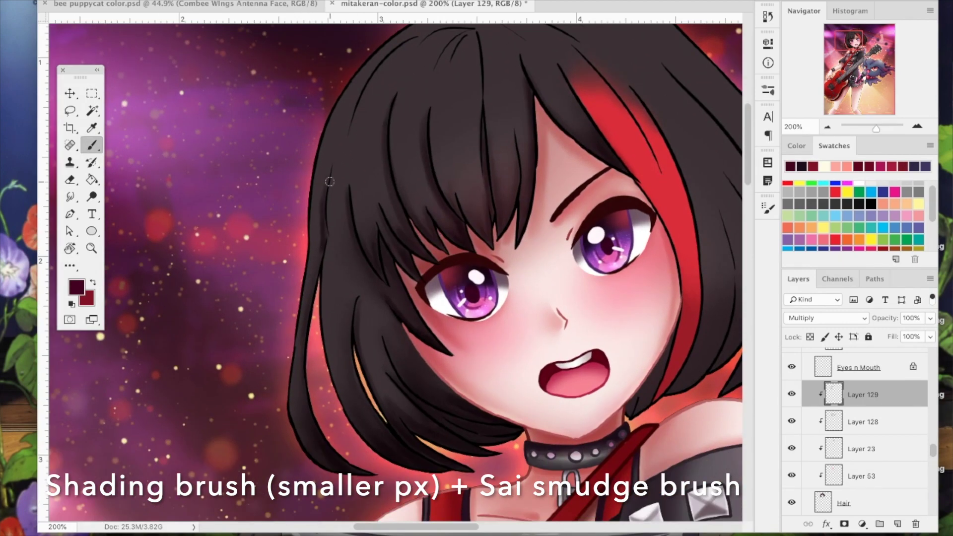
key("r")
key("ctrl+0")
key("ctrl+s")
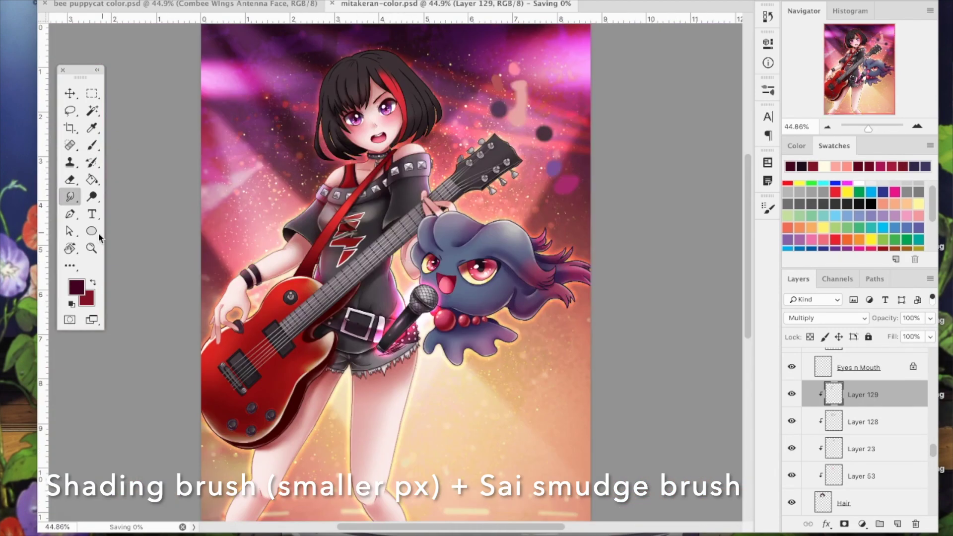
- Paint fine strand lines over the bangs with a small 80% hard brush on Layer 129, and save the file
left_click(91, 249)
left_click(383, 104)
left_click(383, 104)
left_click(392, 107)
left_click(270, 144)
left_click(92, 145)
left_click(67, 1)
left_click_drag(115, 21, 114, 21)
left_click_drag(367, 218, 346, 143)
left_click_drag(413, 201, 414, 154)
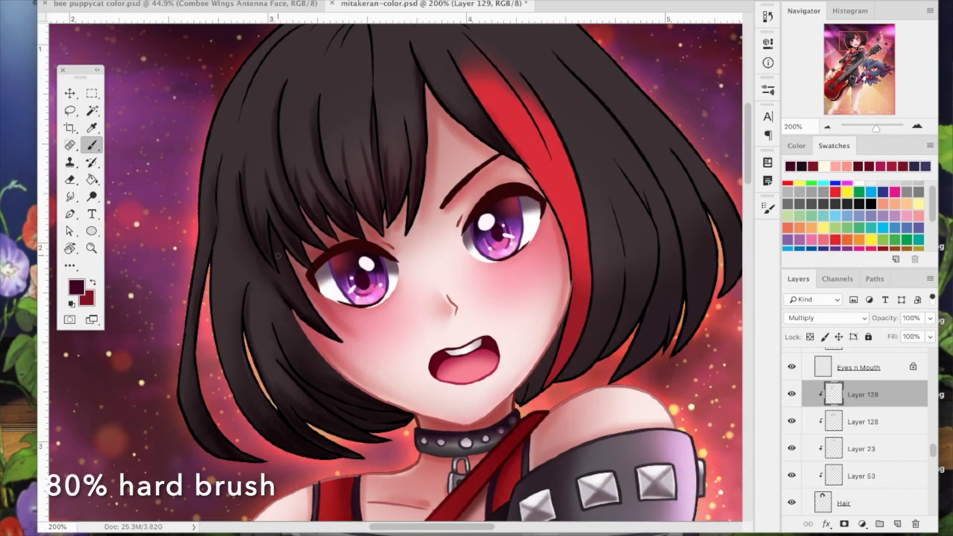
scroll(273, 232, "up", 4)
scroll(272, 232, "right", 2)
scroll(463, 237, "down", 6)
scroll(463, 237, "left", 2)
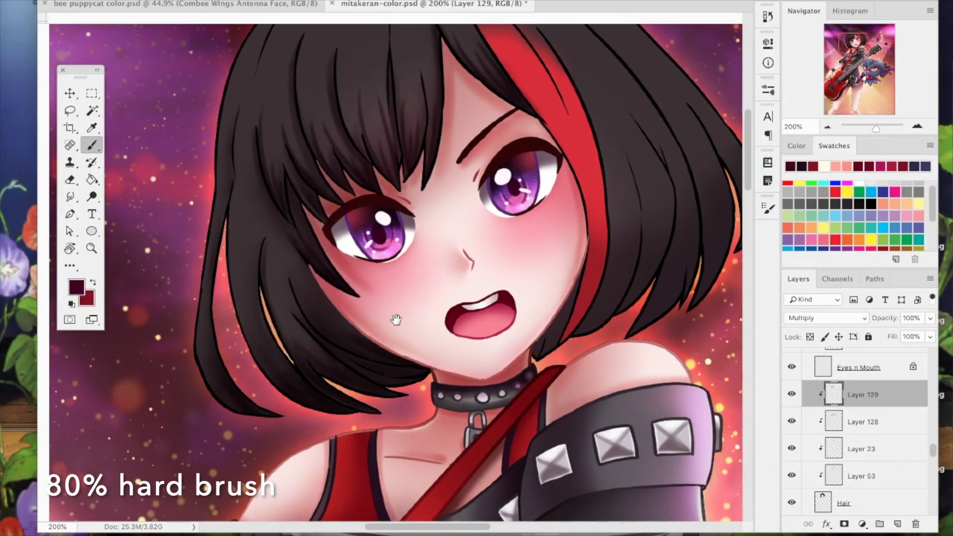
key("super+0")
key("super+s")
- Add fine hard-brush strand lines to the outer and lower-left locks with the canvas rotated upright, and save the file
key("z")
left_click(369, 111)
key("r")
left_click_drag(251, 285, 255, 237)
key("b")
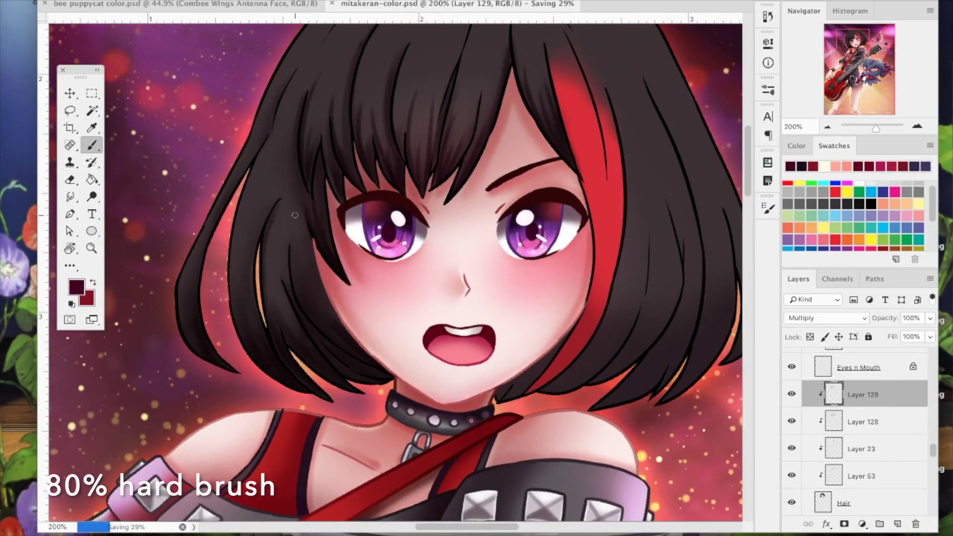
left_click_drag(189, 263, 182, 323)
key("super+z")
left_click_drag(198, 239, 186, 303)
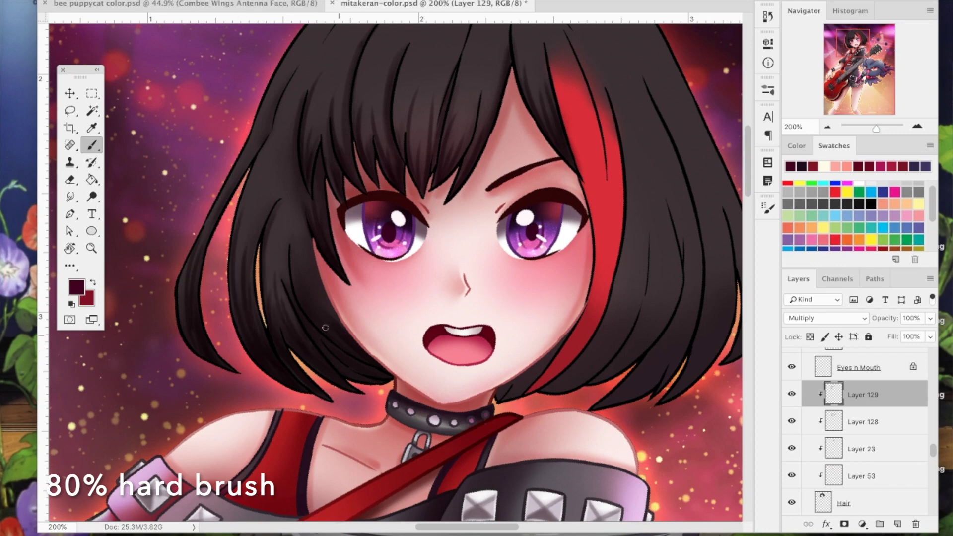
scroll(295, 214, "up", 3)
scroll(295, 214, "right", 4)
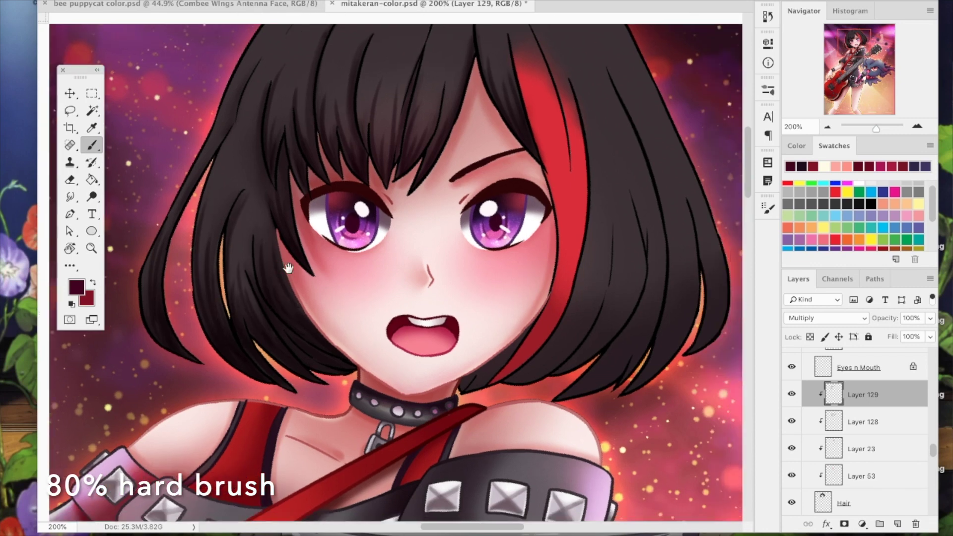
scroll(279, 164, "up", 3)
key("r")
left_click_drag(279, 165, 251, 205)
key("super+s")
- Shade the lower red streak and adjacent dark locks with the small shading brush, and blend with the Smudge brush
key("b")
left_click(60, 1)
left_click(149, 79)
left_click(297, 1)
left_click(60, 1)
left_click(321, 1)
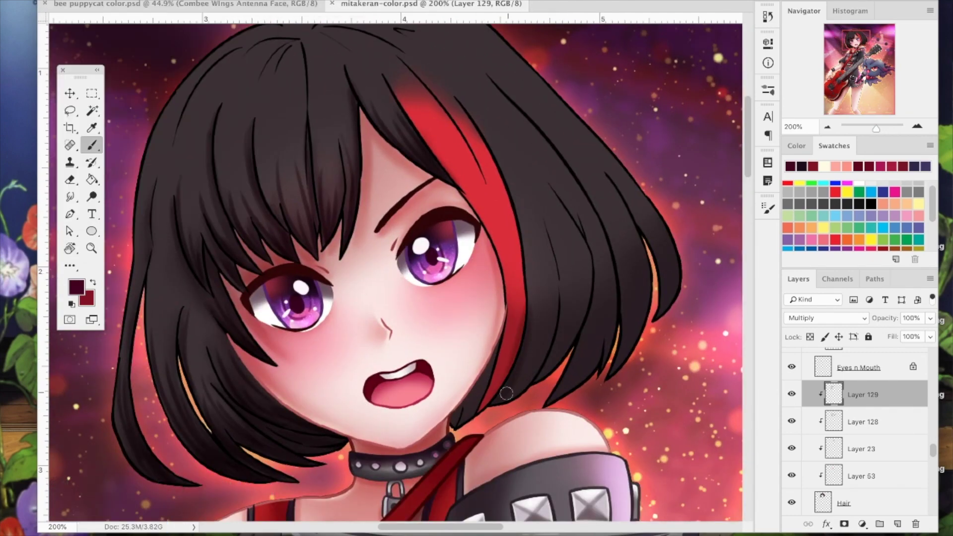
right_click(499, 385)
mouse_move(500, 384)
left_mouse_down()
mouse_move(516, 305)
mouse_move(509, 261)
left_mouse_up()
left_click_drag(494, 352, 456, 419)
left_click_drag(506, 397, 521, 293)
left_click_drag(531, 357, 535, 297)
key("r")
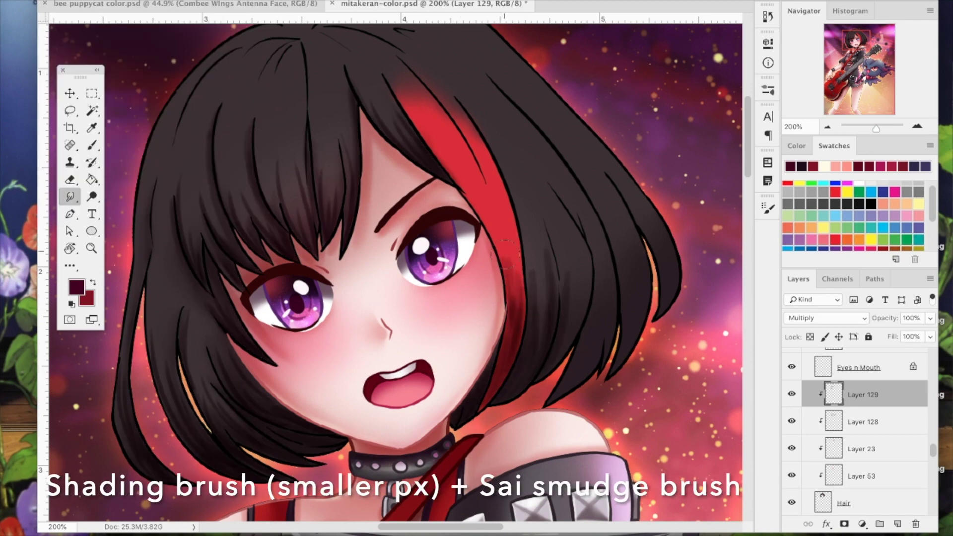
- Paint shading along the middle strands of the right-hand hair and smudge it smooth
key("b")
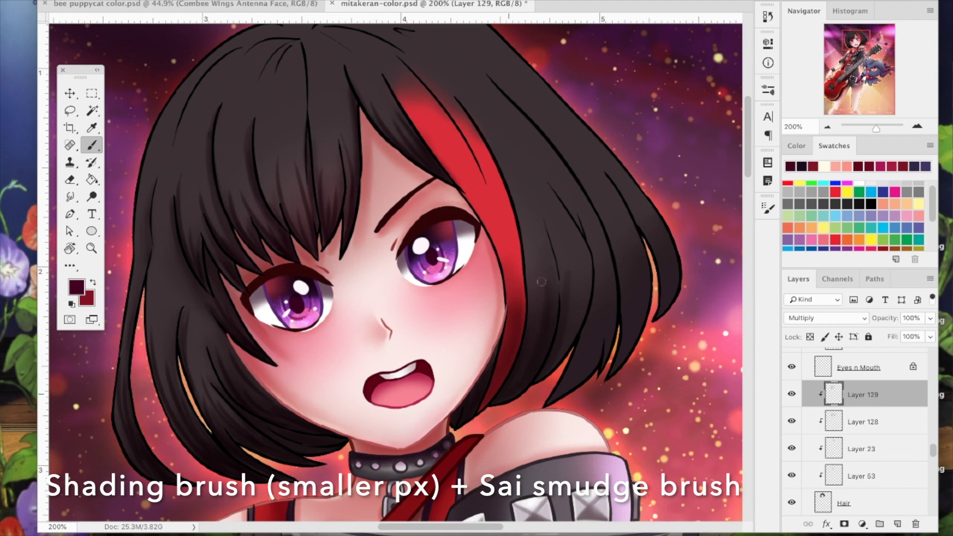
left_click_drag(572, 229, 578, 335)
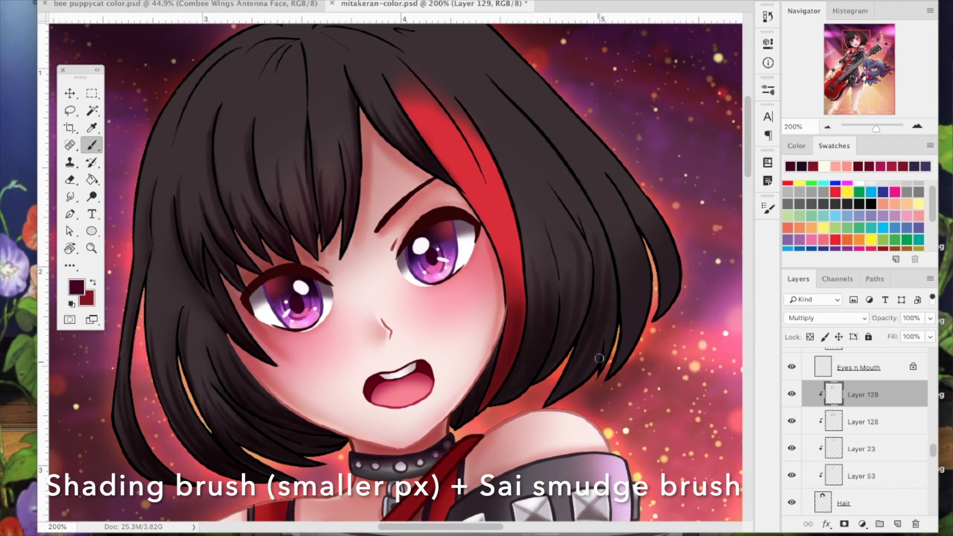
key("r")
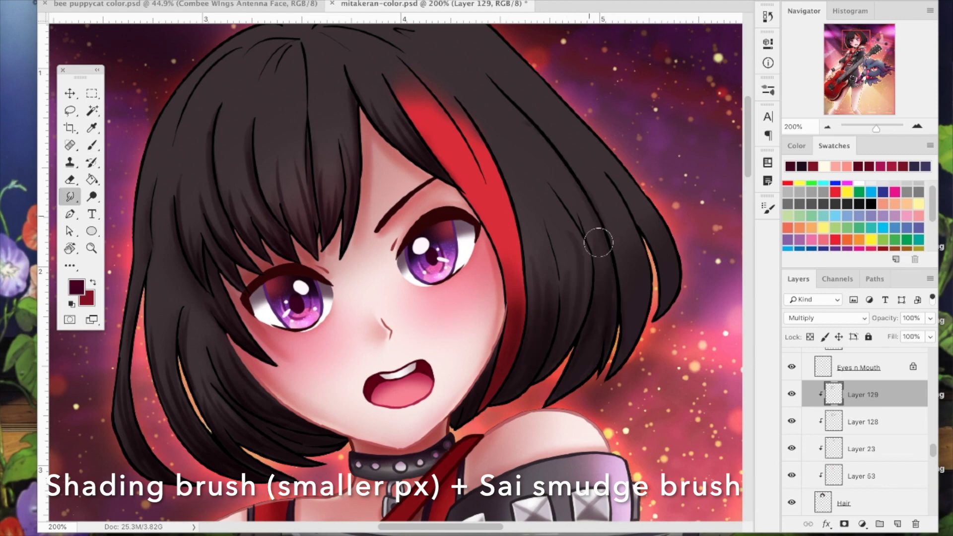
key("b")
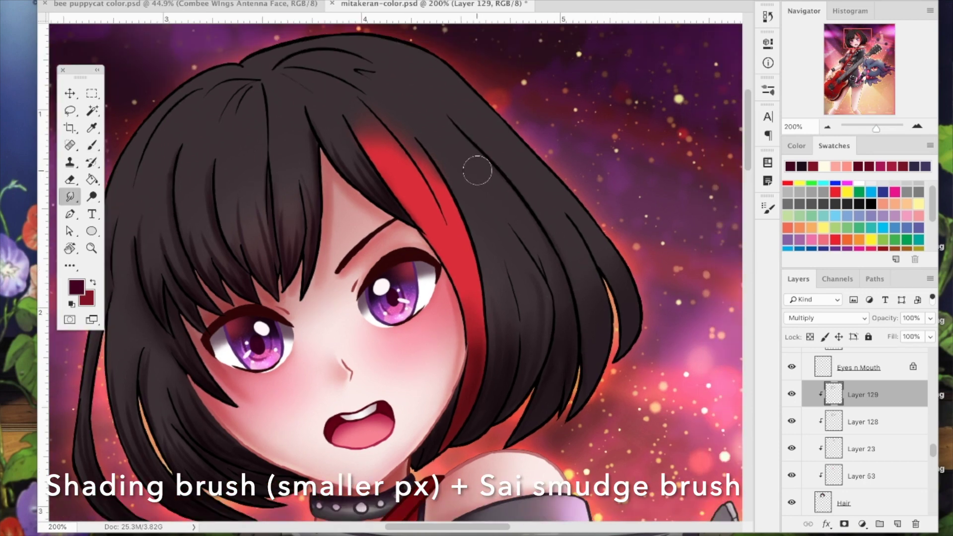
- Shade the strands from beside the red streak to the right outer locks, smudge them, and save the file
key("b")
left_click_drag(426, 151, 474, 332)
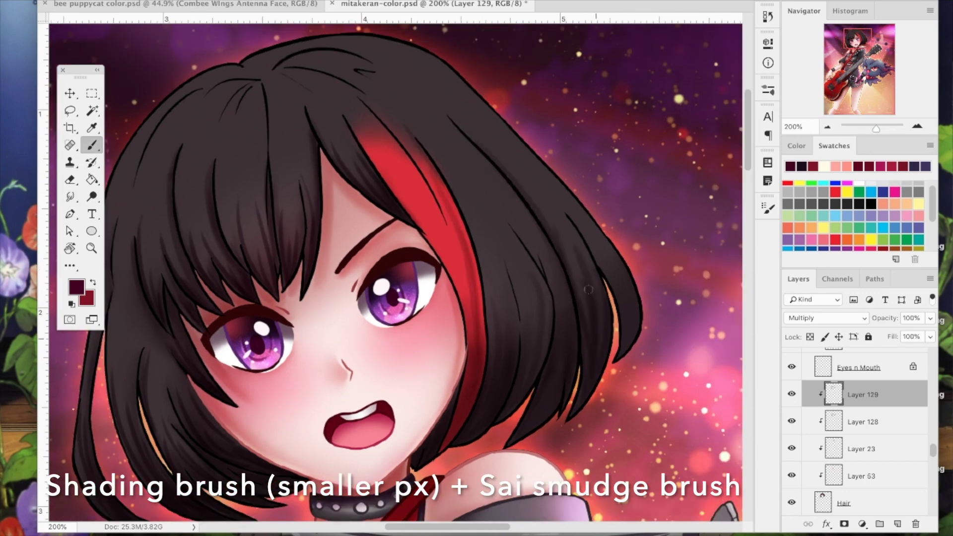
key("r")
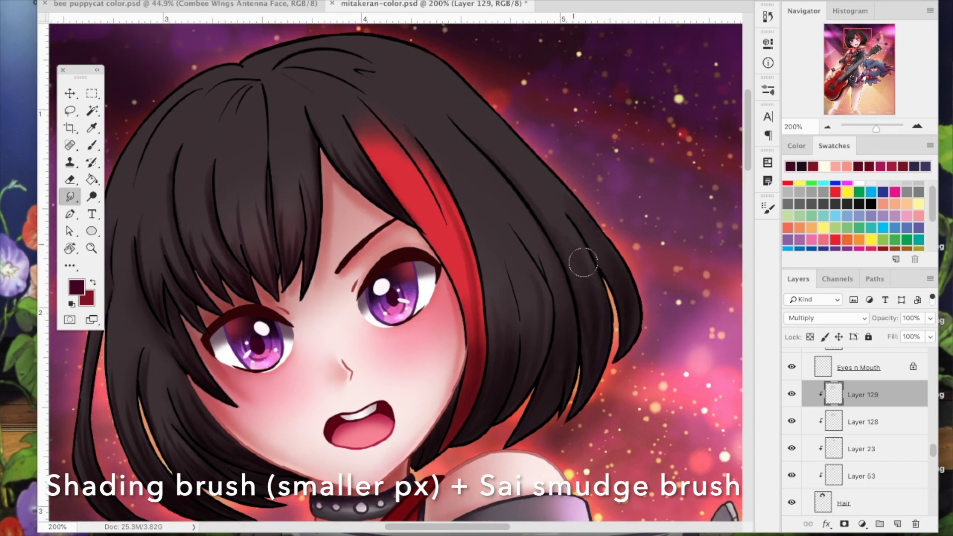
key("b")
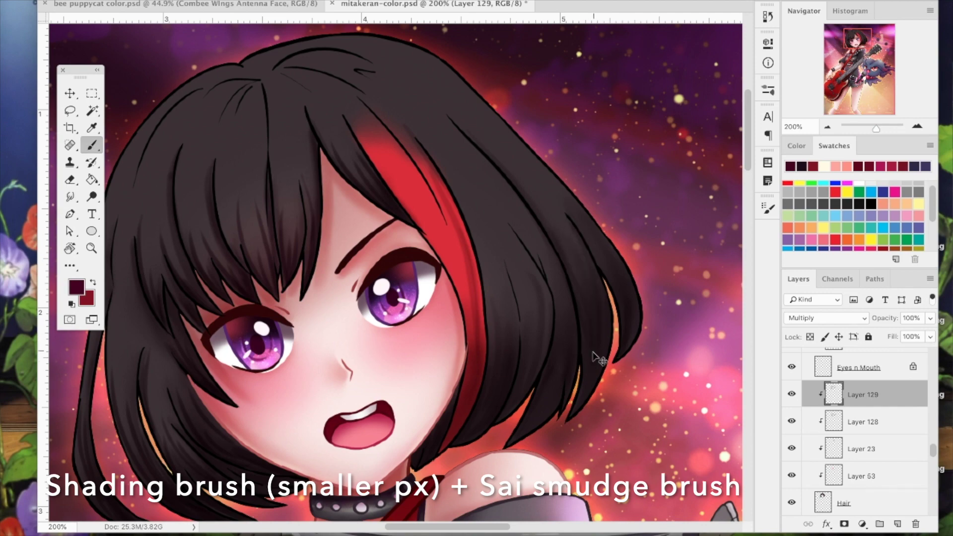
key("ctrl+s")
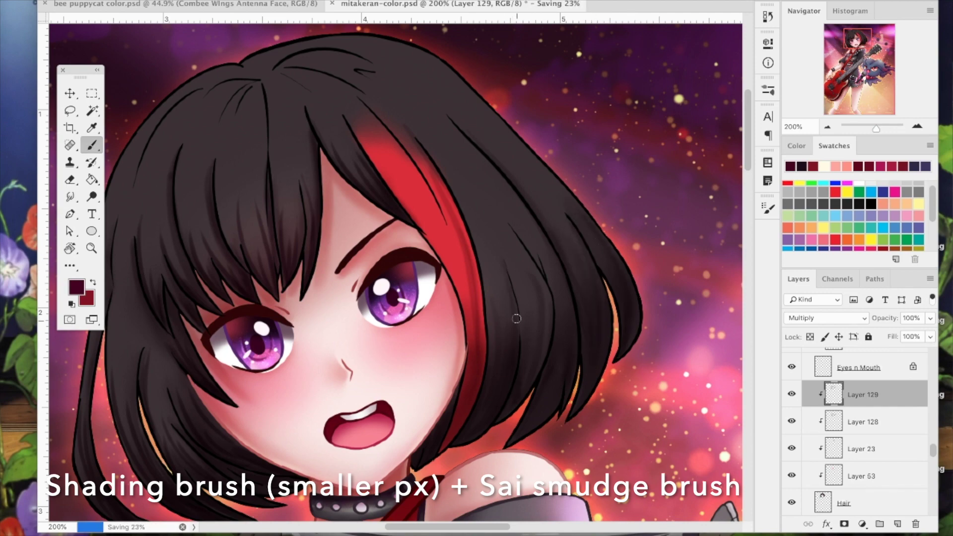
- Draw fine strand lines along the red streak with the 80% hard brush
key("ctrl+0")
key("z")
left_click(407, 64)
left_click(407, 64)
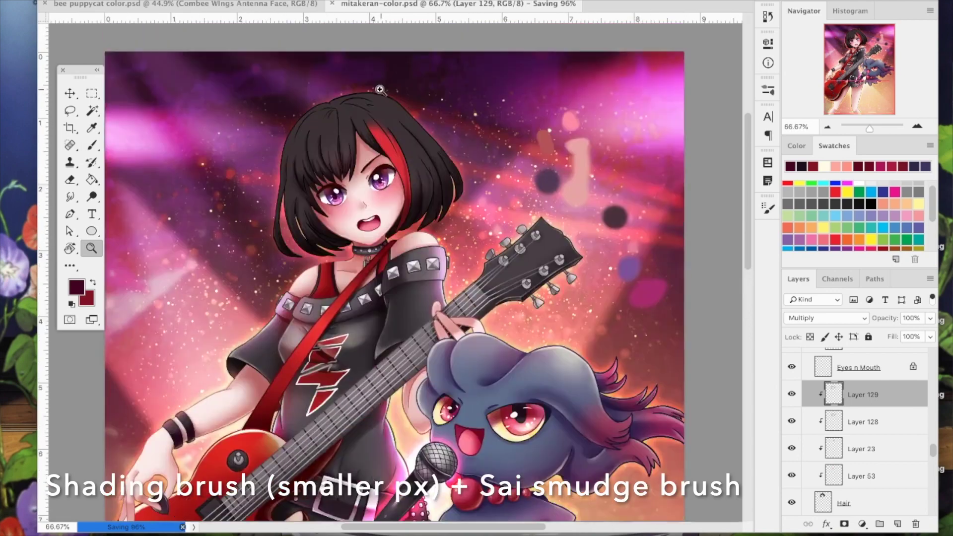
left_click(407, 64)
left_click(407, 63)
key("b")
left_click(67, 1)
left_click(149, 80)
key("Return")
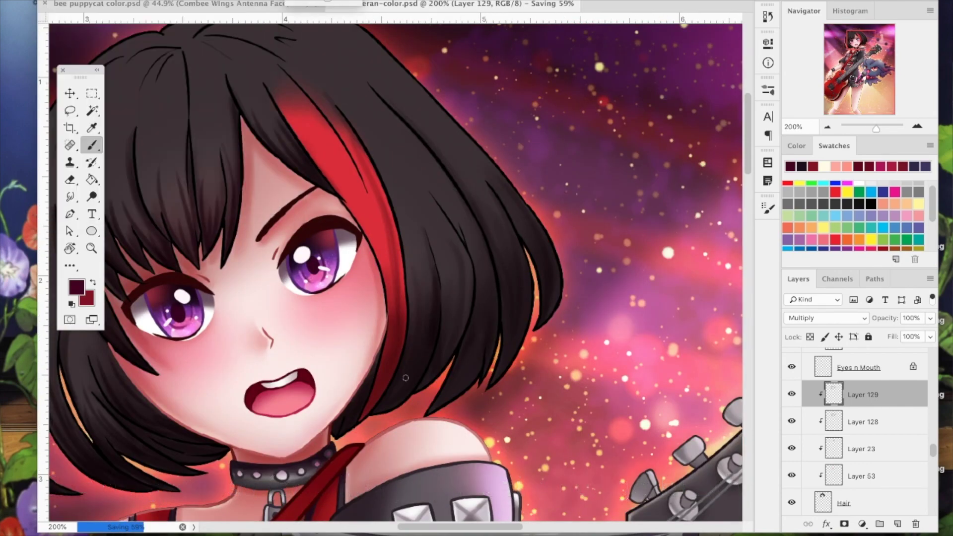
left_click_drag(390, 256, 392, 354)
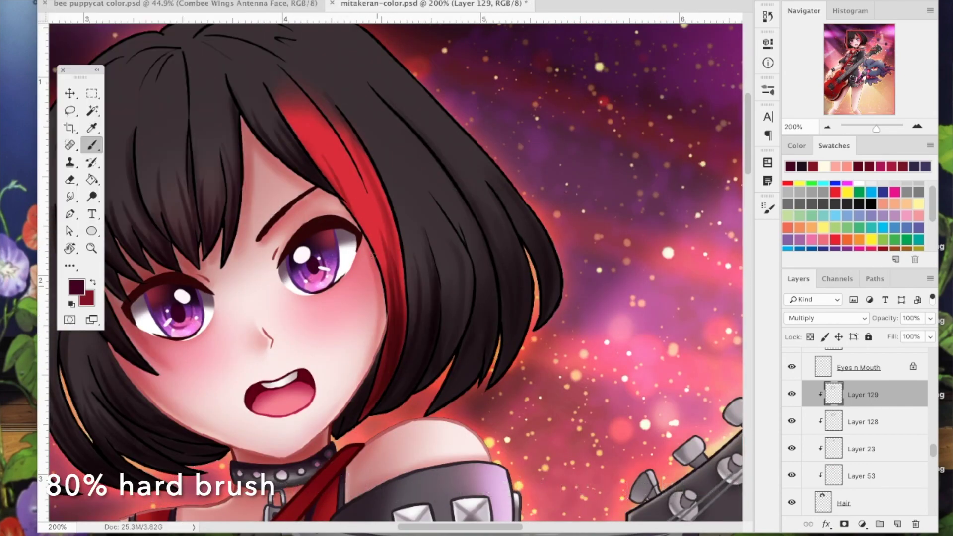
key("super+z")
mouse_move(337, 112)
left_mouse_down()
mouse_move(380, 236)
mouse_move(378, 202)
left_mouse_up()
- Add fine hard-brush strands to the right-hand locks and the bangs, and save the file
left_click_drag(427, 215, 448, 372)
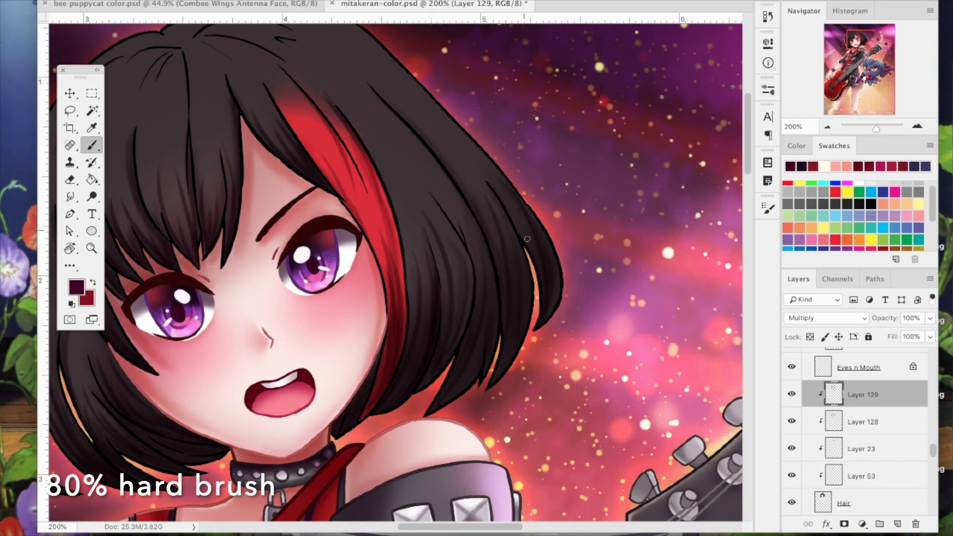
left_click_drag(444, 264, 530, 268)
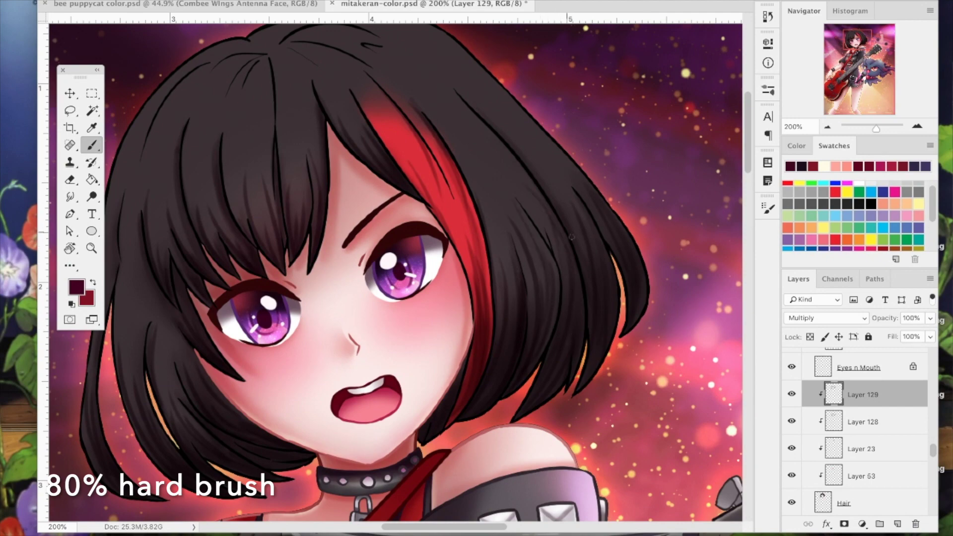
left_click_drag(581, 200, 664, 197)
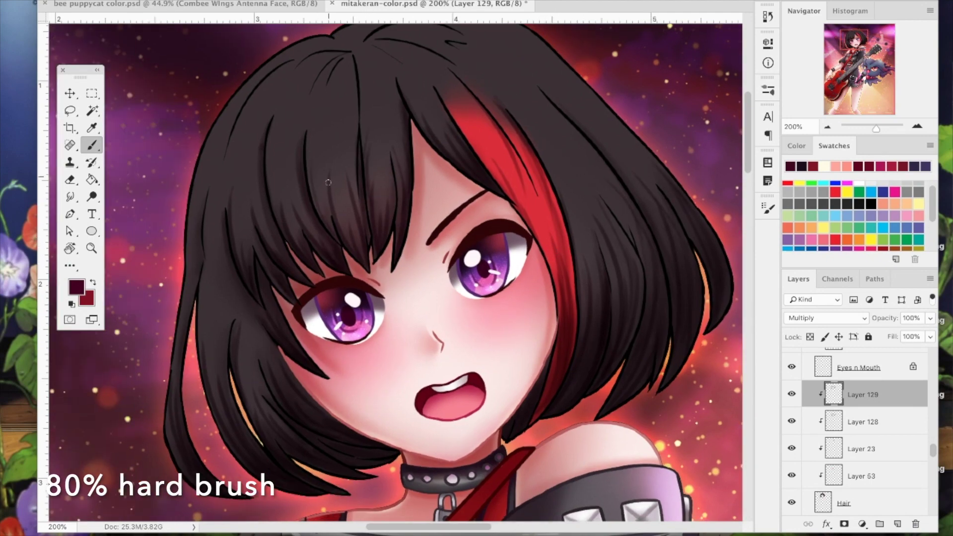
left_click_drag(328, 183, 389, 185)
key("super+0")
key("super+s")
- Create a new layer above the hair shading layers, clipped to the hair and set to Multiply
key("z")
left_click_drag(376, 78, 462, 172)
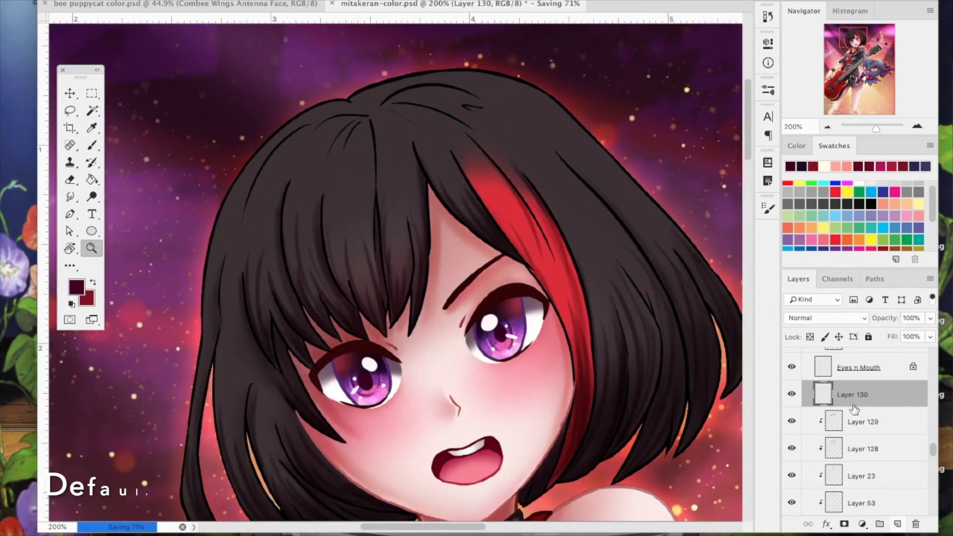
left_click(826, 318)
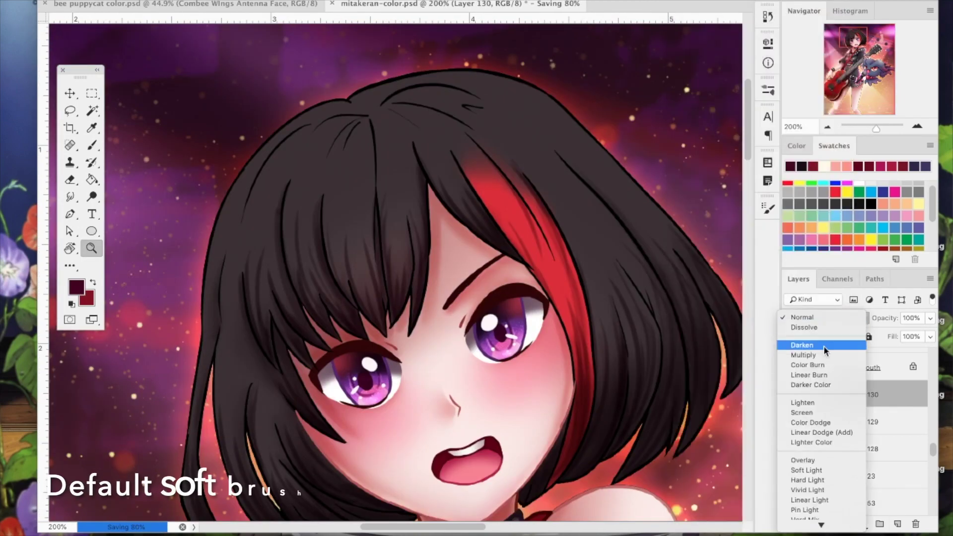
left_click(814, 382)
- Shade the crown with the default soft brush, add 80% hard-brush strands from the parting, and save the file
key("b")
mouse_move(403, 79)
left_mouse_down()
mouse_move(417, 64)
mouse_move(350, 83)
left_mouse_up()
left_click(75, 1)
left_click(314, 1)
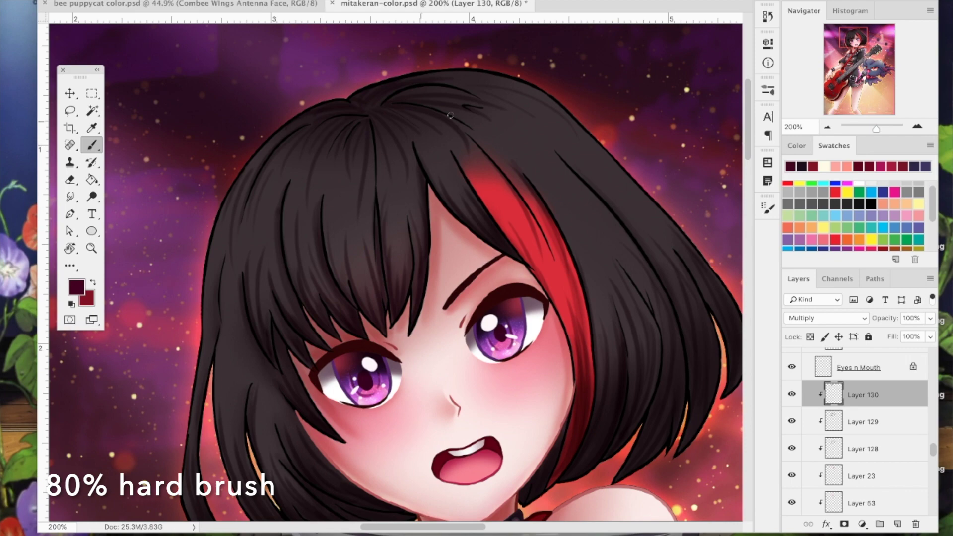
key("ctrl+0")
key("ctrl+s")
- Rotate the canvas and paint more hard-brush strands from the parting across the crown, bangs and right-hand hair
key("z")
left_click(333, 107)
left_click(334, 107)
left_click(333, 107)
left_click(329, 114)
key("r")
left_click_drag(336, 116, 260, 193)
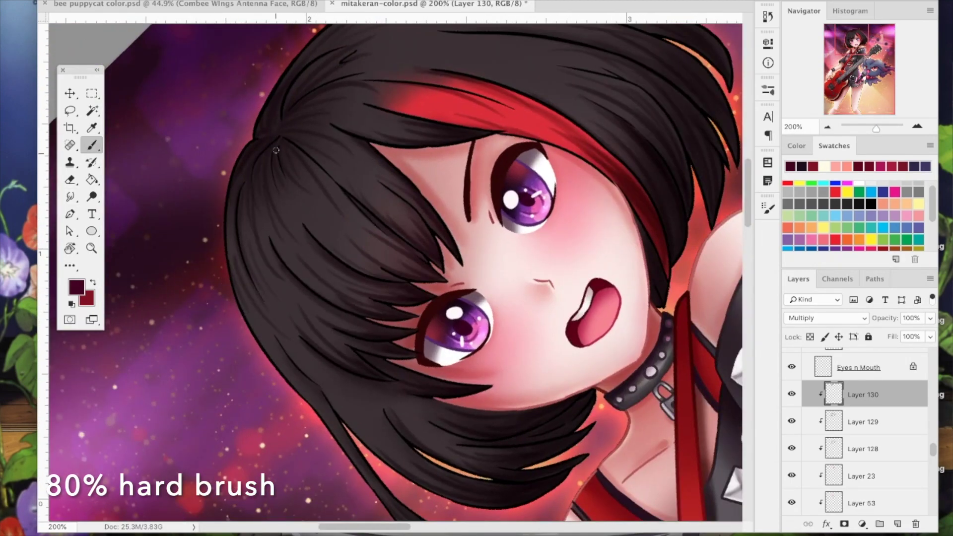
scroll(312, 287, "up", 5)
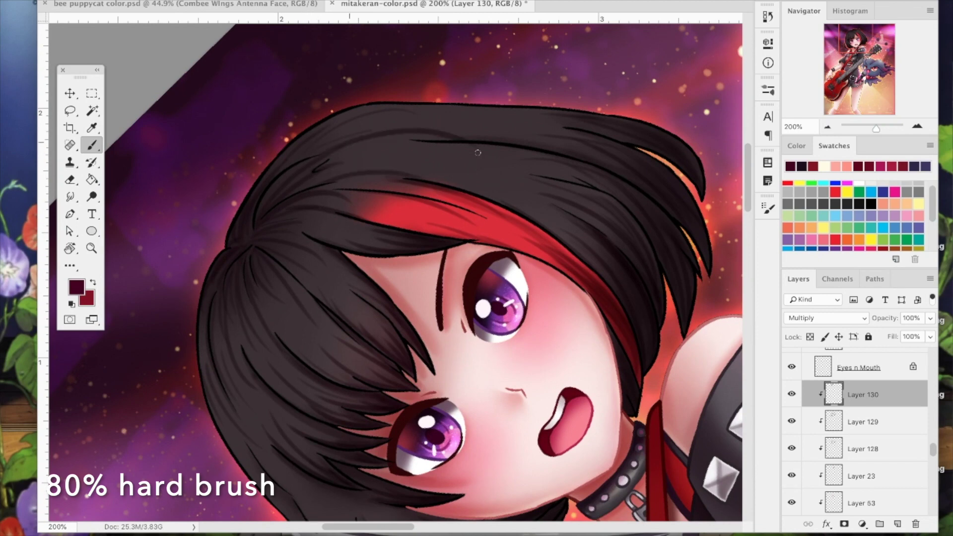
scroll(452, 128, "down", 1)
scroll(503, 135, "down", 3)
scroll(503, 135, "left", 1)
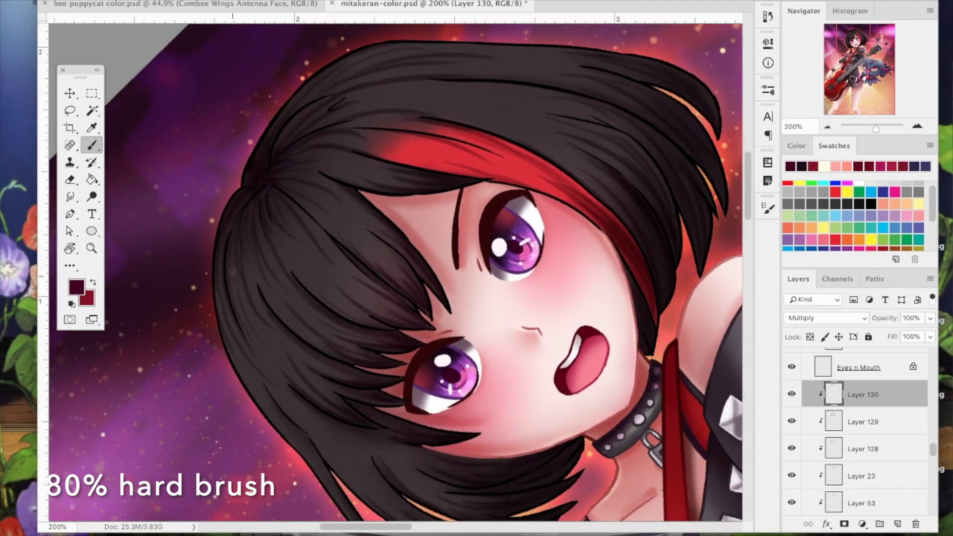
- Reset the canvas rotation, fit the whole illustration in view and save the file
key("z")
left_click_drag(325, 193, 298, 194)
key("r")
key("Escape")
key("super+0")
key("super+s")
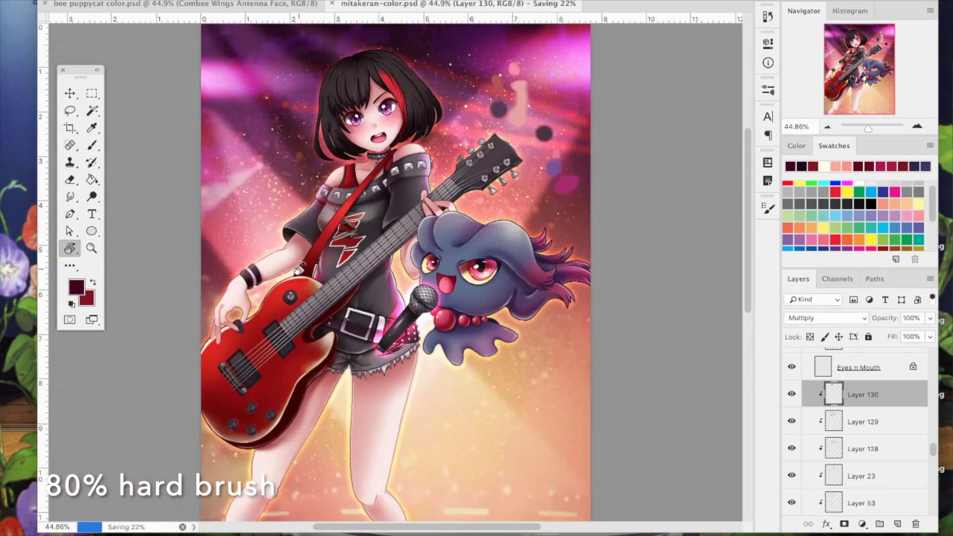
- Create a new top layer clipped to the hair and set its blend mode to Color Dodge
left_click(91, 248)
scroll(347, 147, "up", 4)
double_click(347, 147)
left_click(348, 146)
left_click(897, 524)
right_click(858, 394)
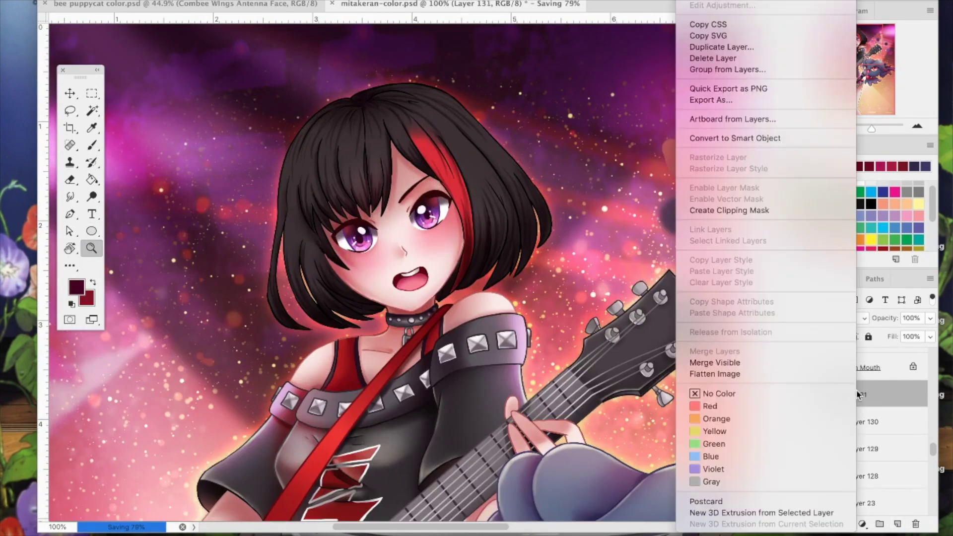
left_click(728, 216)
left_click(824, 318)
left_click(818, 423)
- Set the foreground colour to light pink #ffb5c2
key("x")
left_click(76, 287)
left_click(654, 266)
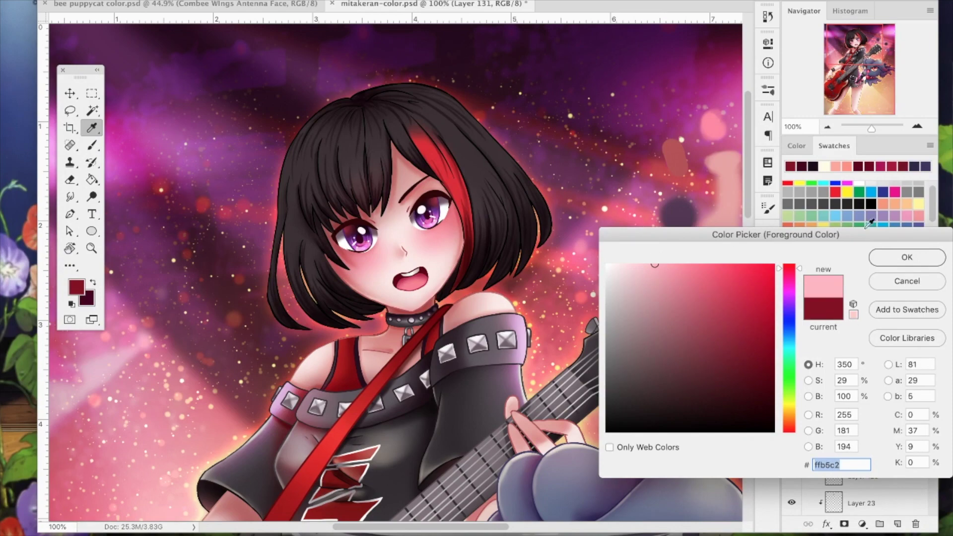
left_click(904, 258)
- Paint broad pink highlight bands across the upper and lower hair, save the file, and compare with the highlight layer hidden
key("b")
left_click(69, 2)
left_click(145, 25)
left_click_drag(281, 186, 477, 107)
key("super+z")
left_click_drag(278, 270, 526, 191)
key("super+z")
mouse_move(268, 288)
left_mouse_down()
mouse_move(415, 217)
mouse_move(536, 186)
left_mouse_up()
key("ctrl+0")
key("ctrl+s")
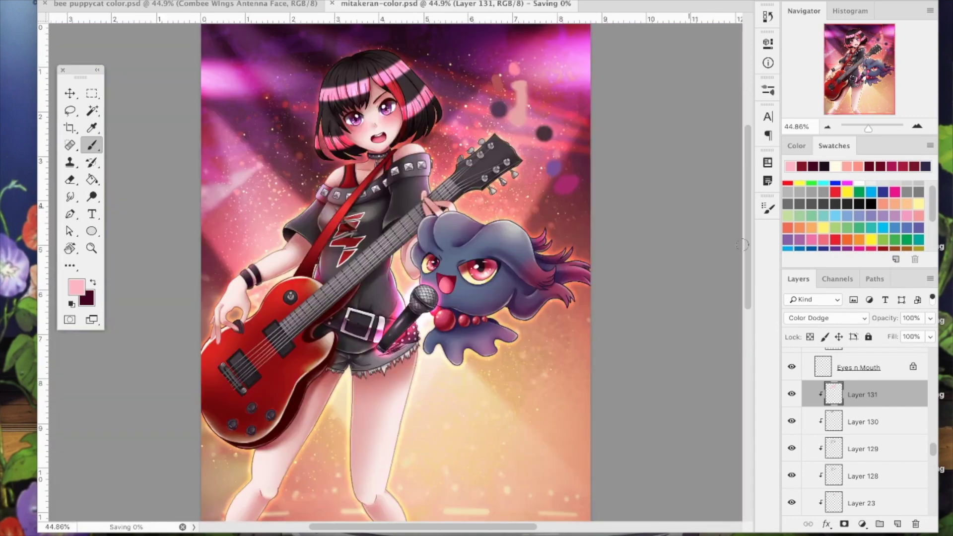
left_click(794, 395)
left_click(792, 395)
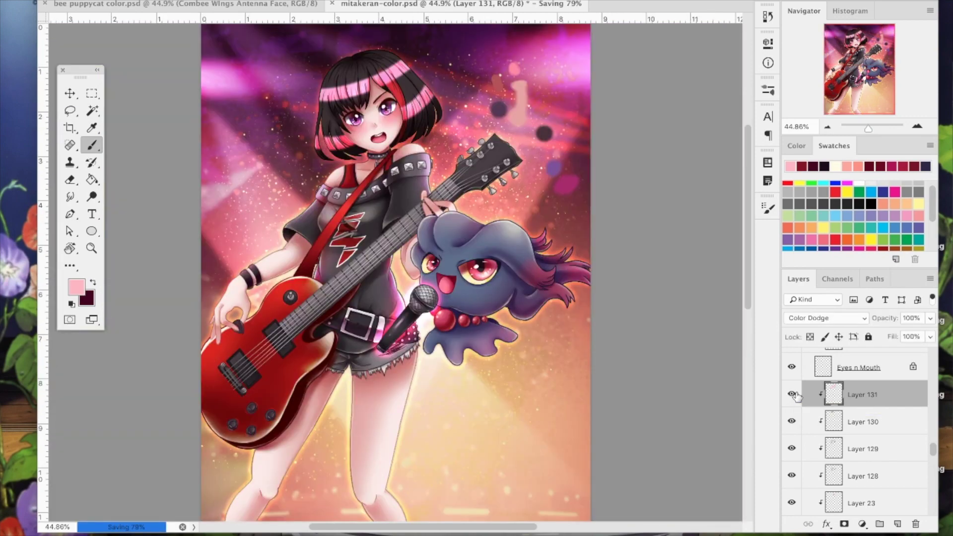
- Change the foreground colour to a pale peach and repaint the hair's highlight bands with it
double_click(92, 248)
left_click(77, 286)
left_click(789, 418)
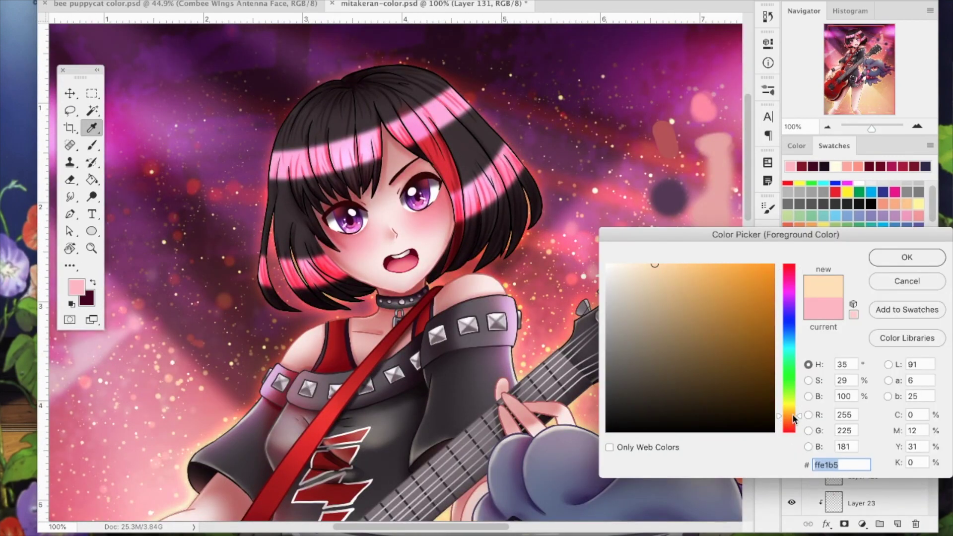
left_click(637, 265)
key("Return")
key("b")
mouse_move(286, 164)
left_mouse_down()
mouse_move(355, 147)
mouse_move(278, 166)
mouse_move(442, 109)
left_mouse_up()
key("super+z")
left_click_drag(313, 273, 496, 163)
- Try Normal blend mode on the highlight layer, and restore Color Dodge
left_click(826, 318)
left_click(802, 211)
left_click(826, 318)
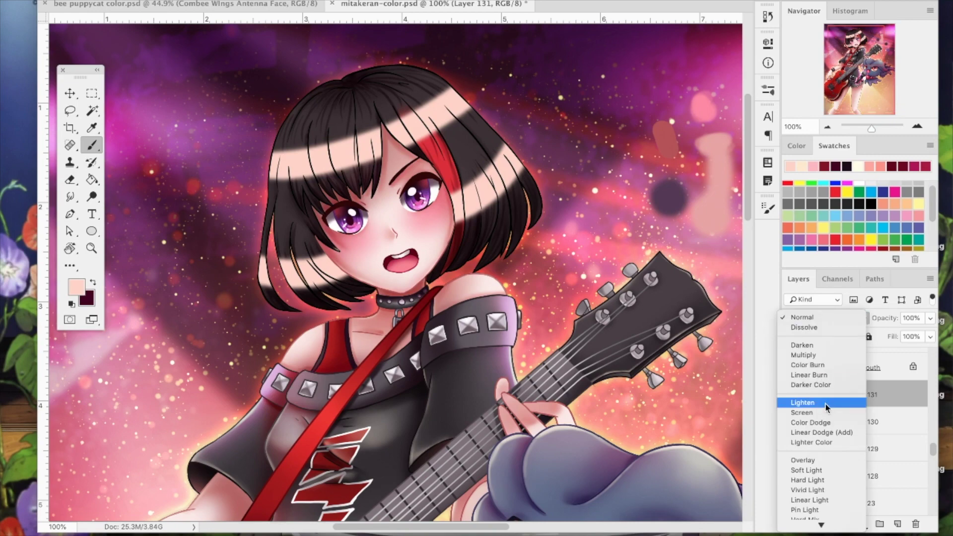
left_click(801, 424)
- Erase strand-shaped gaps in the bangs' highlight band using the 80% hard brush as eraser
left_click(91, 248)
left_click(284, 143)
left_click(70, 180)
left_click(84, 1)
key("Return")
mouse_move(298, 153)
left_mouse_down()
mouse_move(308, 242)
mouse_move(335, 216)
left_mouse_up()
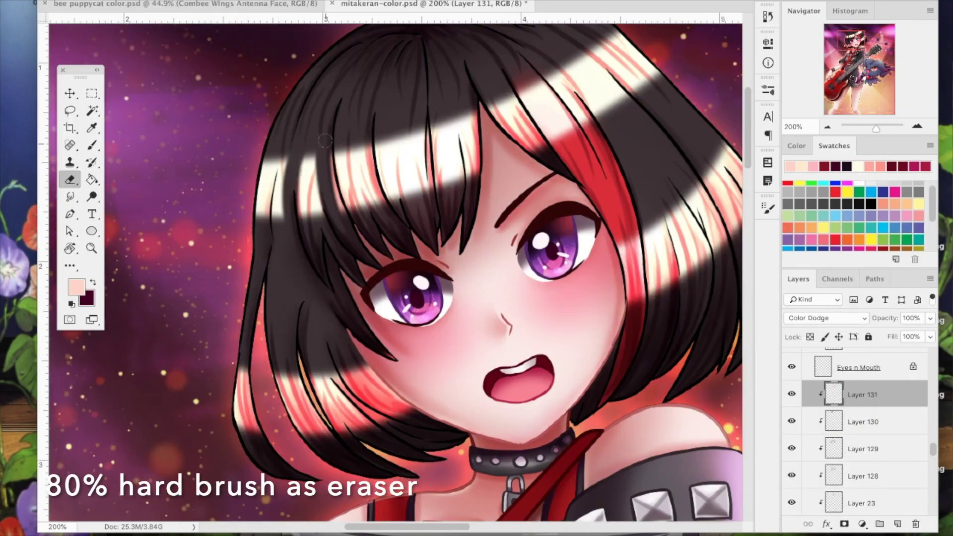
key("super+z")
left_click_drag(331, 152, 342, 214)
left_click_drag(369, 136, 385, 205)
left_click_drag(424, 129, 430, 193)
left_click_drag(471, 112, 469, 179)
- Erase tapered gaps in the highlight over the red streak and the upper right-hand hair
left_click_drag(494, 100, 535, 150)
left_click_drag(538, 82, 578, 149)
key("super+z")
left_click_drag(515, 59, 596, 142)
left_click_drag(562, 86, 602, 130)
- Erase strand gaps in the highlights of the lower-left and right-hand locks, and save the file
mouse_move(426, 323)
left_mouse_down()
mouse_move(420, 284)
mouse_move(436, 240)
left_mouse_up()
left_click_drag(318, 304, 348, 354)
left_click_drag(356, 296, 405, 345)
left_click_drag(384, 287, 429, 325)
left_click_drag(497, 277, 421, 296)
left_click_drag(565, 187, 573, 246)
mouse_move(593, 171)
left_mouse_down()
mouse_move(595, 241)
mouse_move(655, 127)
left_mouse_up()
left_click_drag(651, 188, 695, 92)
key("super+0")
key("super+s")
- Reduce the hard eraser's size to 9 px and cut thin strand lines through the bangs' highlight
key("z")
left_click(331, 67)
key("e")
left_click(79, 1)
left_click_drag(119, 24, 115, 25)
left_click_drag(294, 219, 303, 159)
key("super+z")
left_click(79, 1)
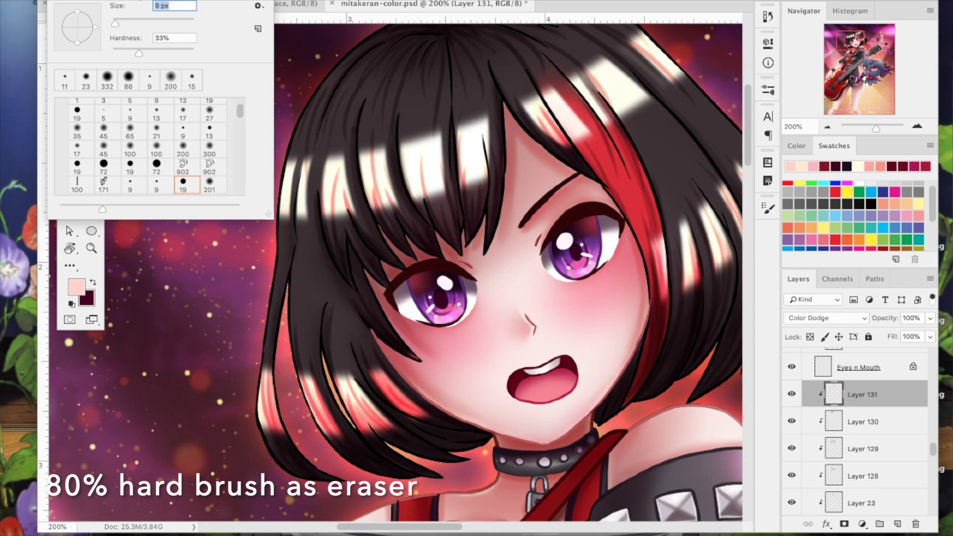
key("Return")
left_click_drag(386, 211, 368, 148)
left_click_drag(388, 210, 381, 149)
left_click_drag(421, 199, 408, 138)
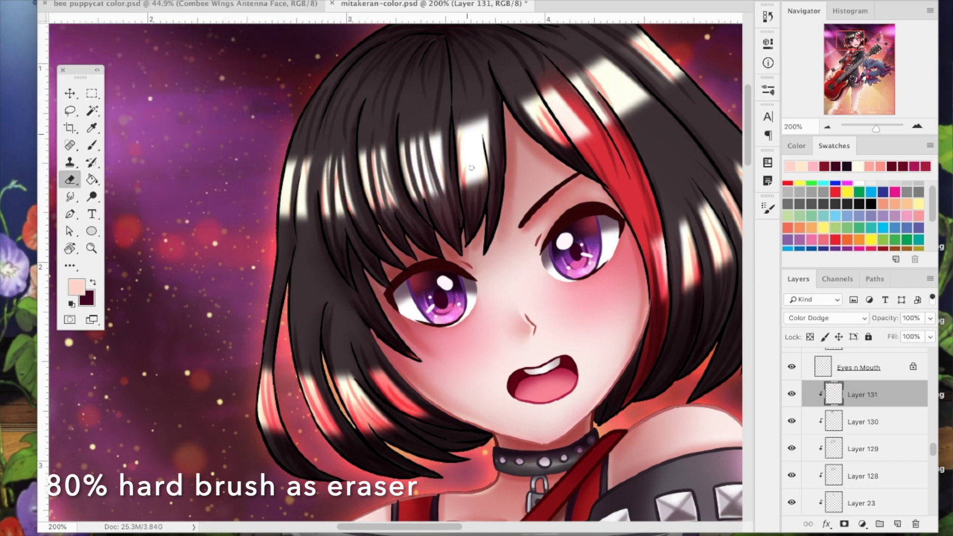
left_click_drag(467, 119, 474, 188)
left_click_drag(484, 114, 491, 184)
- Erase thin strand lines in the highlights on the red streak and the upper right-hand hair
left_click_drag(526, 97, 551, 140)
left_click_drag(546, 85, 586, 144)
left_click_drag(572, 76, 603, 123)
mouse_move(587, 64)
left_mouse_down()
mouse_move(636, 118)
mouse_move(649, 101)
left_mouse_up()
left_click_drag(621, 89, 598, 133)
left_click_drag(591, 70, 640, 114)
- Refine the highlights on the outer left and lower-left locks with thin eraser strokes
left_click_drag(514, 241, 597, 136)
left_click_drag(352, 95, 341, 155)
left_click_drag(368, 291, 383, 184)
left_click_drag(340, 186, 371, 312)
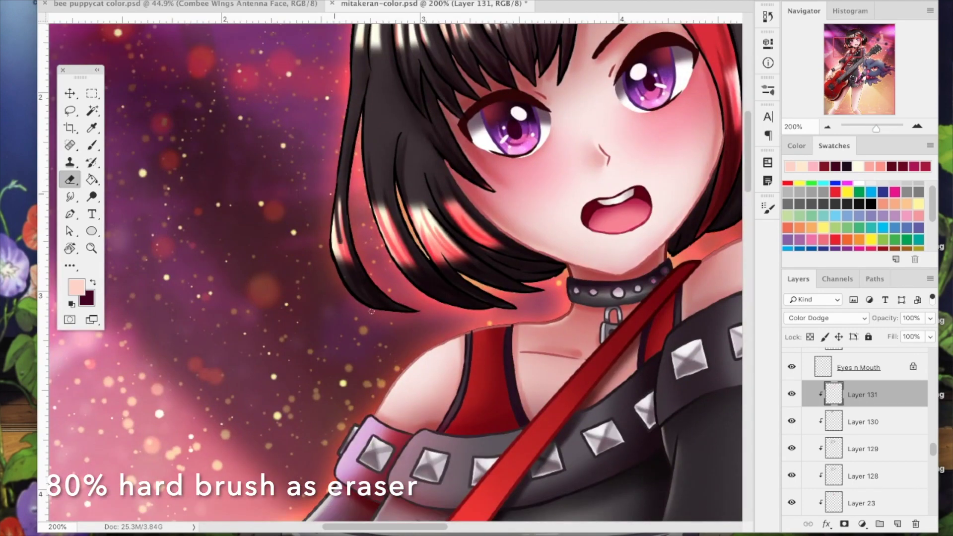
left_click_drag(417, 204, 461, 261)
left_click_drag(413, 206, 437, 263)
left_click_drag(449, 198, 491, 251)
- Cut thin strand lines through the highlight on the lower right-hand locks with the small hard eraser
mouse_move(671, 271)
left_mouse_down()
mouse_move(462, 362)
mouse_move(445, 386)
left_mouse_up()
left_click_drag(504, 181, 509, 246)
left_click_drag(530, 163, 536, 240)
left_click_drag(550, 149, 575, 213)
left_click_drag(567, 132, 590, 191)
left_click_drag(584, 109, 608, 174)
mouse_move(589, 197)
left_mouse_down()
mouse_move(619, 246)
mouse_move(669, 296)
left_mouse_up()
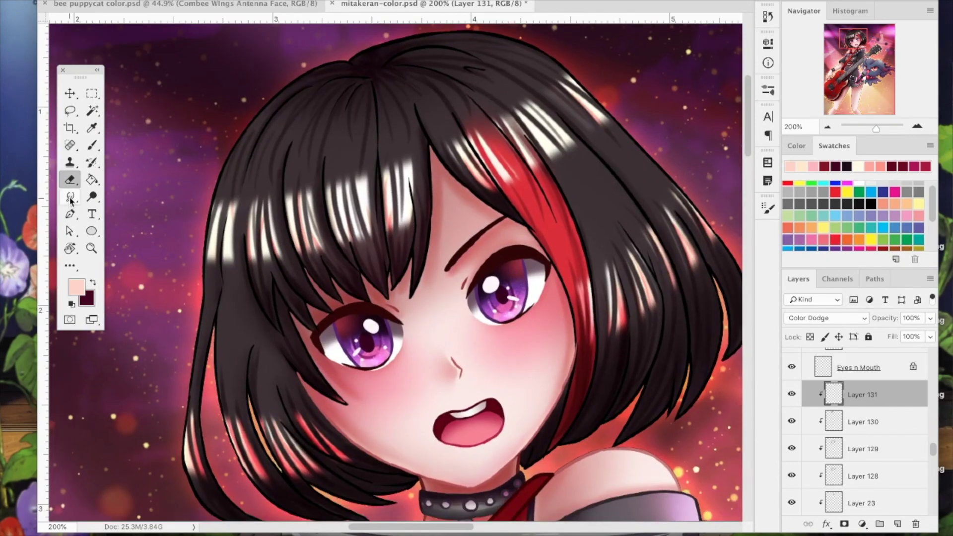
- Soften the bangs' highlights using the default soft brush as eraser, and fit the whole illustration in view
left_click(59, 1)
left_click(166, 147)
left_click_drag(323, 172, 351, 192)
left_click(249, 2)
mouse_move(225, 201)
left_mouse_down()
mouse_move(240, 265)
mouse_move(238, 256)
left_mouse_up()
mouse_move(303, 176)
left_mouse_down()
mouse_move(358, 175)
mouse_move(354, 246)
left_mouse_up()
left_click_drag(356, 213, 314, 236)
left_click_drag(397, 196, 401, 221)
key("super+0")
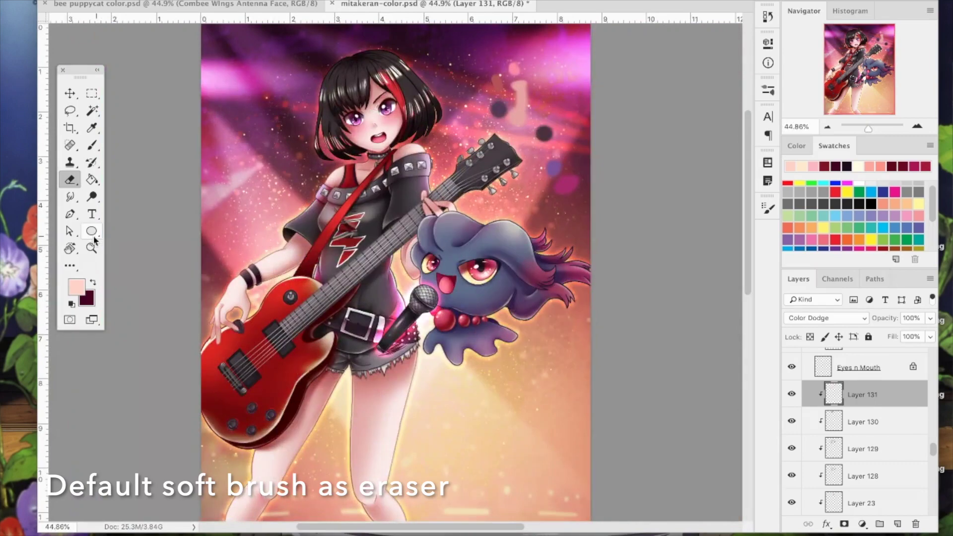
- Soften the highlights across the bangs and upper hair with the soft round eraser
key("z")
left_click(363, 128)
key("e")
mouse_move(270, 154)
left_mouse_down()
mouse_move(275, 169)
mouse_move(285, 159)
left_mouse_up()
mouse_move(486, 62)
left_mouse_down()
mouse_move(385, 159)
mouse_move(365, 194)
left_mouse_up()
mouse_move(442, 139)
left_mouse_down()
mouse_move(471, 208)
mouse_move(474, 179)
left_mouse_up()
left_click(248, 2)
left_click_drag(411, 201, 406, 213)
- Soften the highlights on the outer locks on both sides of the hair with the soft eraser
left_click_drag(526, 208, 596, 61)
left_click_drag(238, 310, 323, 330)
left_click_drag(268, 348, 208, 387)
left_click_drag(601, 144, 571, 189)
mouse_move(645, 107)
left_mouse_down()
mouse_move(621, 164)
mouse_move(616, 219)
left_mouse_up()
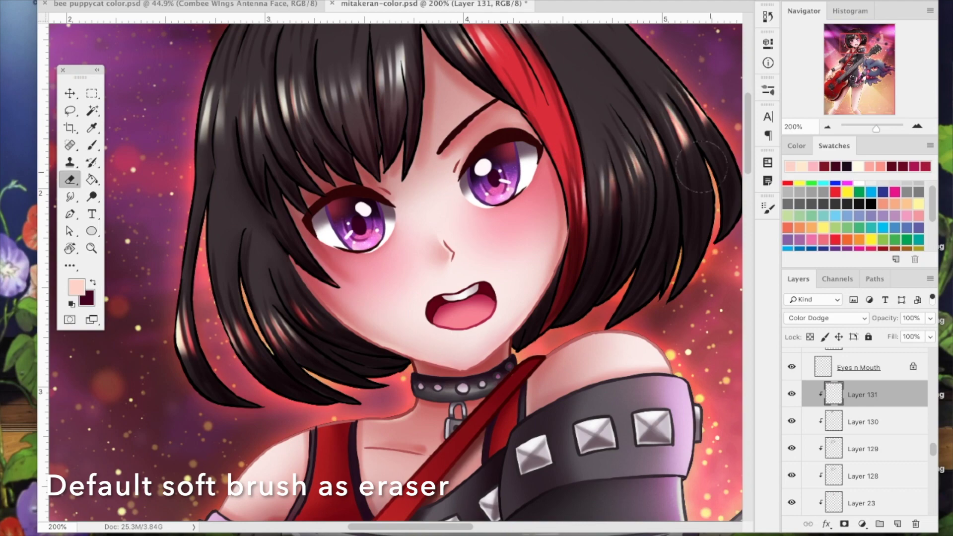
key("ctrl+0")
- Save the illustration and fade the edges of the bangs' highlights with the soft eraser
left_click(91, 249)
left_click(328, 154)
left_click(337, 151)
key("ctrl+s")
left_click(365, 167)
left_click(214, 149)
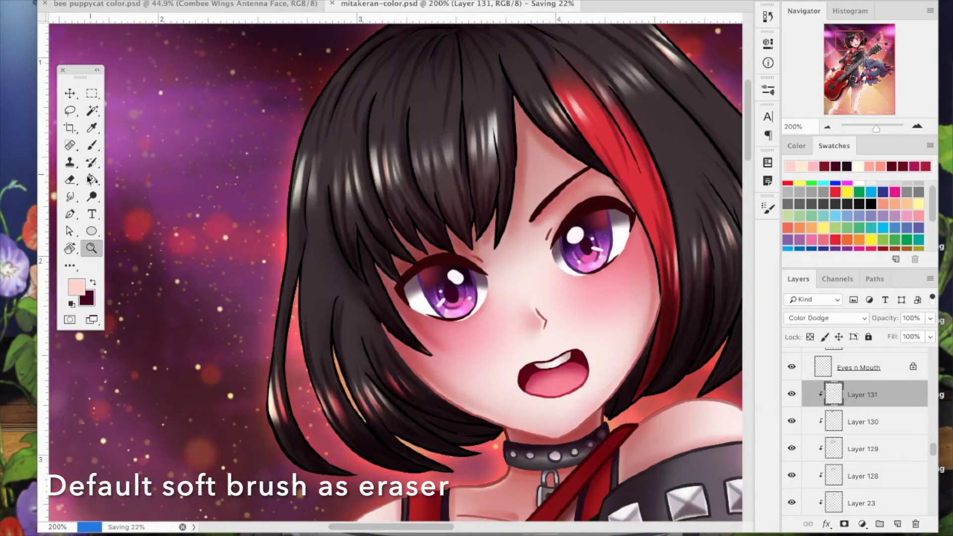
left_click(70, 179)
left_click(74, 1)
left_click_drag(318, 156, 314, 203)
left_click(238, 2)
left_click_drag(358, 151, 357, 198)
left_click_drag(392, 144, 393, 184)
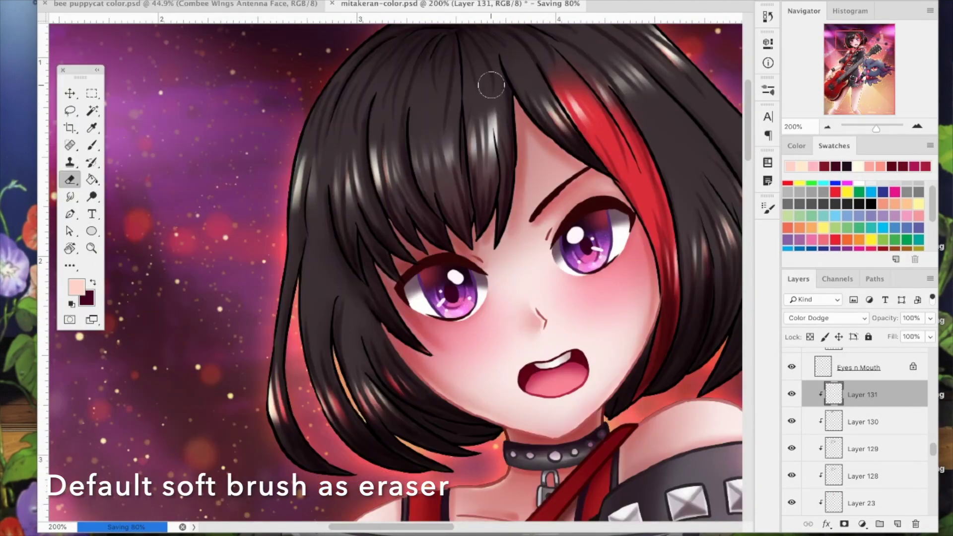
- Soften the highlights on the red streak and the right-hand locks, and fit the whole illustration in view
left_click_drag(618, 124, 566, 198)
left_click_drag(569, 154, 552, 172)
left_click_drag(497, 347, 521, 201)
left_click_drag(362, 312, 346, 330)
left_click_drag(511, 250, 389, 323)
left_click_drag(570, 226, 545, 260)
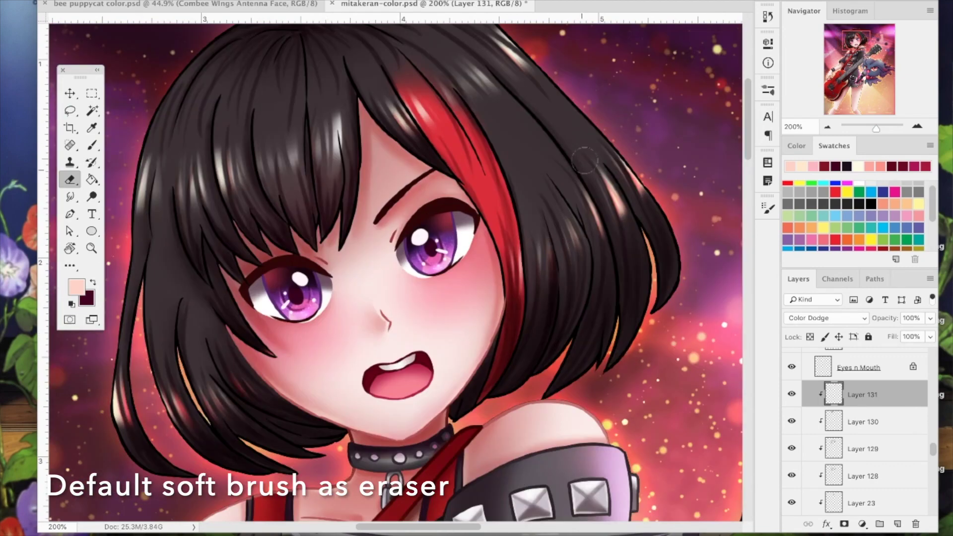
key("super+0")
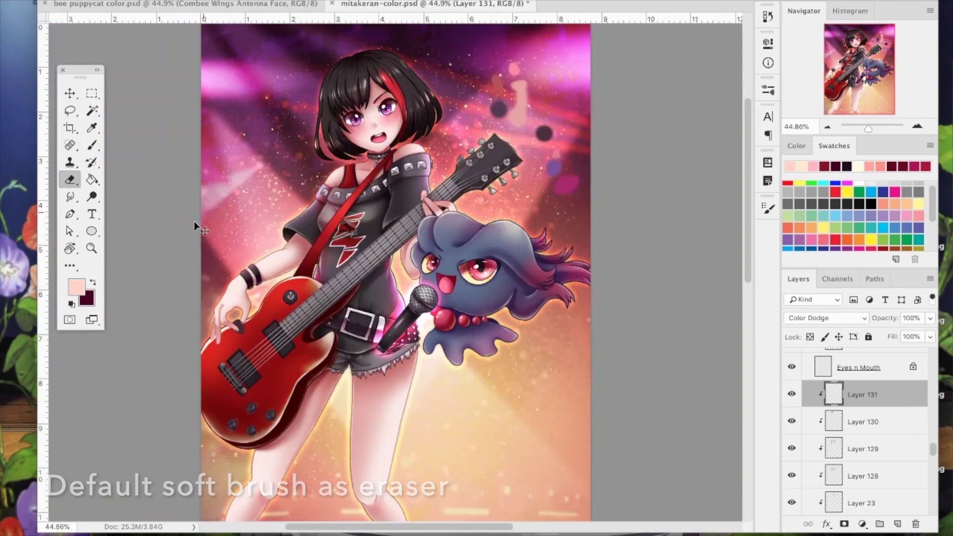
- Save the illustration and set up a 19 px round brush with 80% hardness
key("super+s")
left_click(91, 248)
left_click_drag(327, 80, 378, 80)
left_click(92, 145)
left_click(75, 2)
left_click(183, 184)
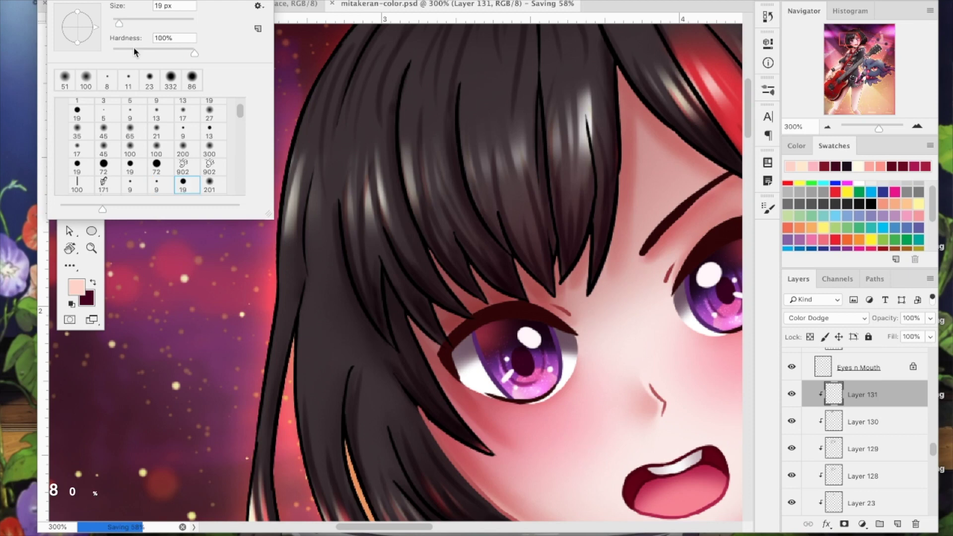
left_click(177, 51)
key("Return")
- Paint thin highlight strands beside the line art on the outer left hair and the bangs, undoing unwanted strokes
left_click_drag(325, 82, 283, 336)
key("ctrl+z")
left_click_drag(344, 236, 353, 123)
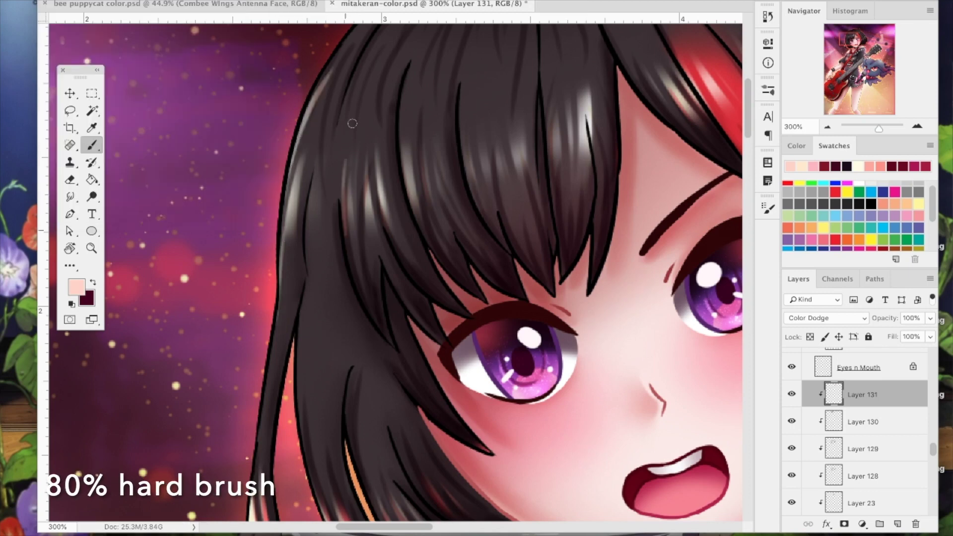
left_click_drag(400, 146, 414, 52)
left_click_drag(476, 194, 460, 80)
mouse_move(556, 255)
left_mouse_down()
mouse_move(483, 312)
mouse_move(391, 232)
left_mouse_up()
mouse_move(462, 209)
left_mouse_down()
mouse_move(467, 86)
mouse_move(460, 214)
left_mouse_up()
key("super+z")
key("super+z")
- Paint thin highlight strands on the red streak and the black strands next to it with the 80% hard brush
key("r")
key("b")
scroll(542, 234, "right", 4)
scroll(542, 234, "up", 6)
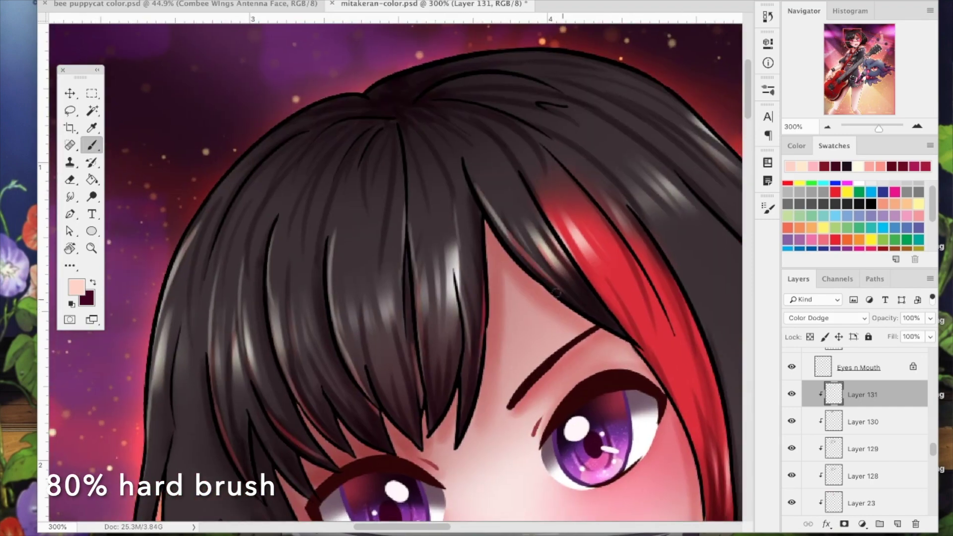
left_click_drag(564, 170, 637, 270)
left_click_drag(560, 172, 621, 252)
left_click_drag(549, 209, 642, 335)
left_click_drag(651, 234, 538, 249)
left_click_drag(499, 187, 524, 221)
left_click_drag(506, 152, 600, 228)
left_click_drag(504, 149, 608, 233)
- Paint thin highlight strands on the crown and upper right-hand hair, undoing the last stroke
left_click_drag(553, 157, 572, 177)
left_click_drag(541, 101, 582, 134)
left_click_drag(619, 171, 588, 162)
mouse_move(603, 353)
left_mouse_down()
mouse_move(624, 240)
mouse_move(546, 230)
left_mouse_up()
left_click_drag(573, 94, 603, 139)
left_click_drag(629, 148, 674, 192)
mouse_move(560, 214)
left_mouse_down()
mouse_move(623, 340)
mouse_move(627, 389)
left_mouse_up()
left_click_drag(612, 300, 598, 267)
left_click_drag(525, 194, 560, 325)
key("super+z")
- Add thin highlight strands down the lower right-hand locks with the hard brush
left_click_drag(528, 218, 548, 354)
left_click_drag(584, 287, 540, 290)
left_click_drag(644, 383, 650, 337)
left_click_drag(659, 218, 698, 335)
left_click_drag(638, 283, 644, 361)
left_click_drag(594, 312, 588, 431)
- Paint thin highlight strands on the left-hand locks, undoing the unsatisfactory strokes
mouse_move(318, 436)
left_mouse_down()
mouse_move(570, 362)
mouse_move(744, 253)
left_mouse_up()
mouse_move(289, 318)
left_mouse_down()
mouse_move(312, 212)
mouse_move(310, 157)
left_mouse_up()
key("super+z")
key("super+z")
mouse_move(293, 387)
left_mouse_down()
mouse_move(362, 450)
mouse_move(352, 440)
mouse_move(349, 449)
left_mouse_up()
key("super+z")
left_click_drag(360, 337, 334, 173)
left_click_drag(385, 380, 463, 433)
left_click_drag(392, 349, 363, 216)
mouse_move(387, 310)
left_mouse_down()
mouse_move(417, 371)
mouse_move(445, 397)
left_mouse_up()
left_click_drag(413, 330, 398, 262)
key("super+z")
left_click_drag(417, 352, 405, 266)
key("super+z")
mouse_move(453, 372)
left_mouse_down()
mouse_move(539, 416)
mouse_move(489, 415)
mouse_move(520, 435)
left_mouse_up()
key("super+z")
mouse_move(428, 227)
left_mouse_down()
mouse_move(492, 332)
mouse_move(425, 218)
left_mouse_up()
key("super+z")
key("super+z")
- Paint thin highlight strands on the lower left-hand locks beside the cheek and chin, undoing a stray stroke
key("r")
key("b")
left_click_drag(431, 253, 507, 354)
mouse_move(582, 356)
left_mouse_down()
mouse_move(503, 357)
mouse_move(383, 401)
left_mouse_up()
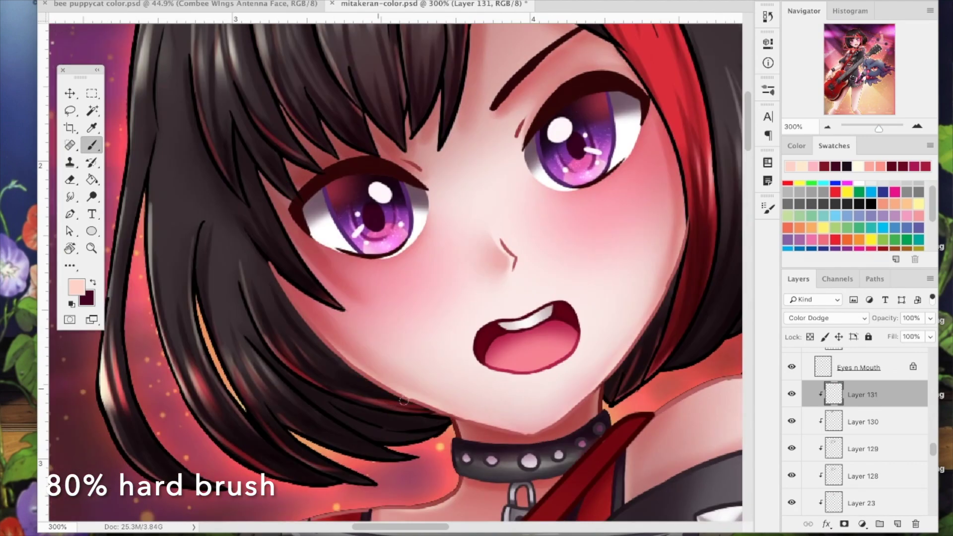
left_click_drag(322, 376, 292, 394)
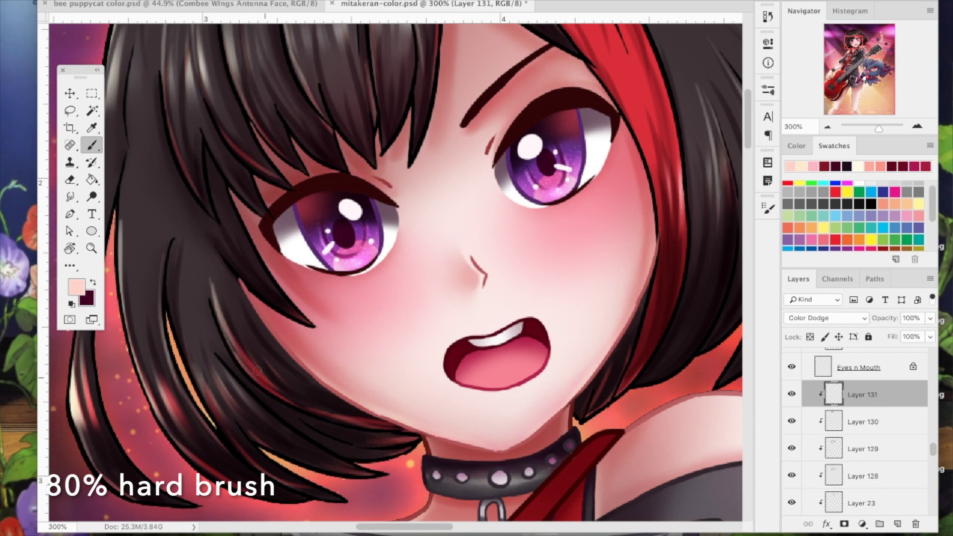
key("super+z")
left_click_drag(239, 273, 313, 343)
left_click_drag(289, 305, 352, 372)
left_click_drag(315, 357, 333, 388)
- Add thin highlight strands to the left part of the bangs and save the illustration
left_click_drag(273, 162, 275, 214)
left_click_drag(196, 205, 195, 257)
left_click_drag(247, 213, 249, 139)
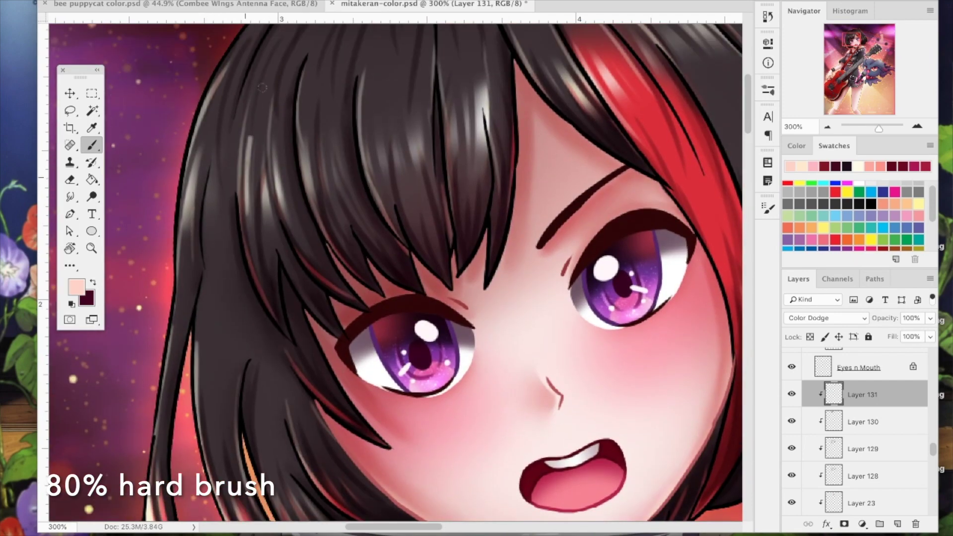
key("ctrl+0")
key("ctrl+s")
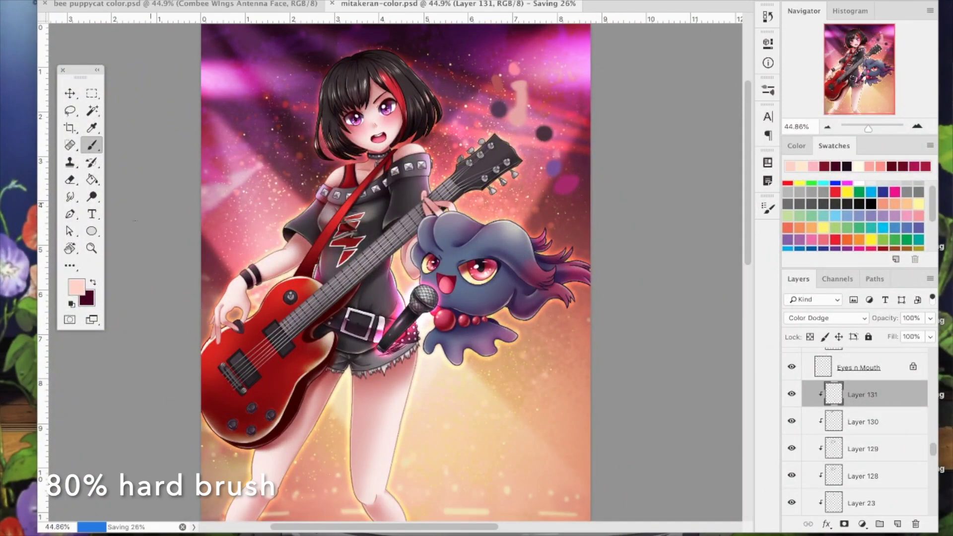
- Paint fine highlight lines on the red streak, the strand beside it and the bangs
key("z")
left_click(372, 62)
left_click(372, 62)
left_click(372, 62)
left_click(357, 105)
key("b")
left_click_drag(441, 166, 463, 203)
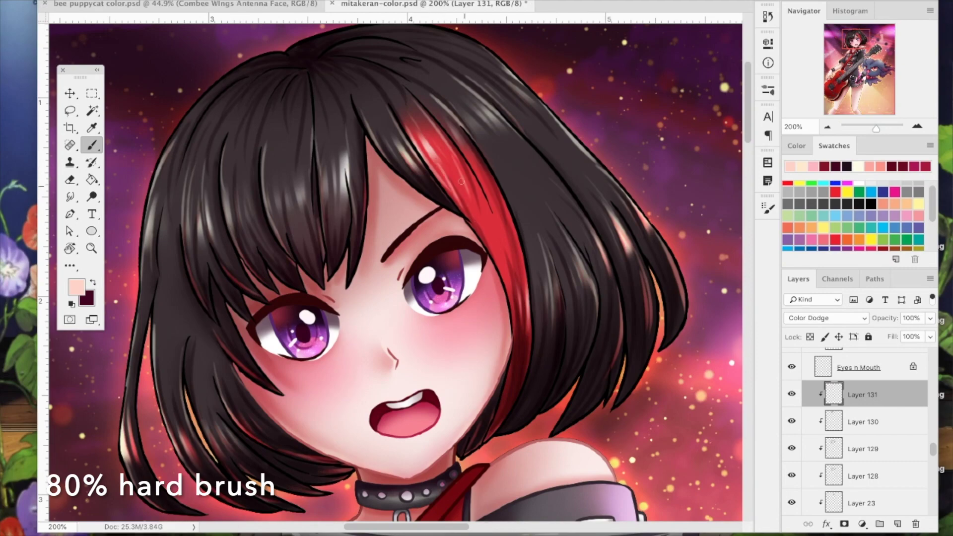
left_click_drag(388, 138, 414, 177)
left_click_drag(354, 147, 366, 211)
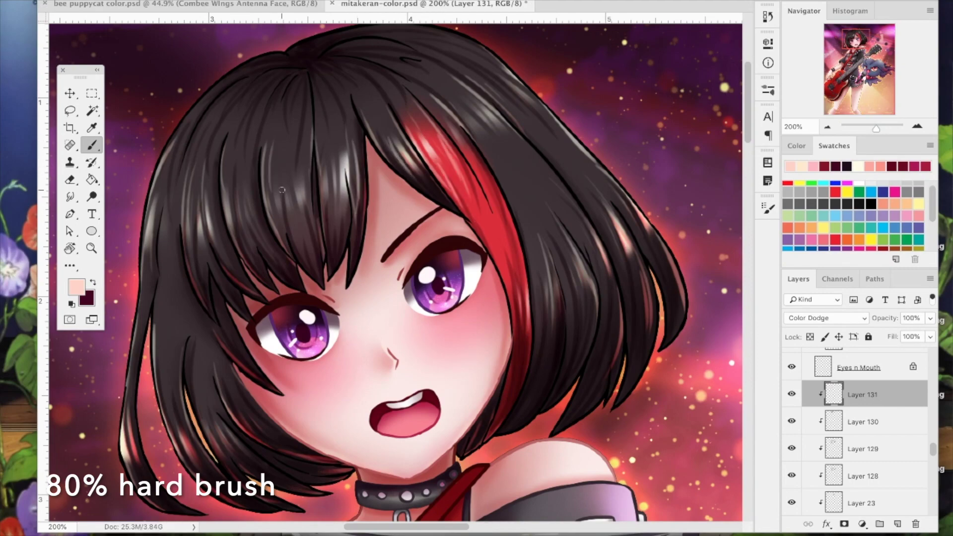
- Paint thin highlight strands on the outer right-hand locks with the hard brush
scroll(313, 245, "down", 1)
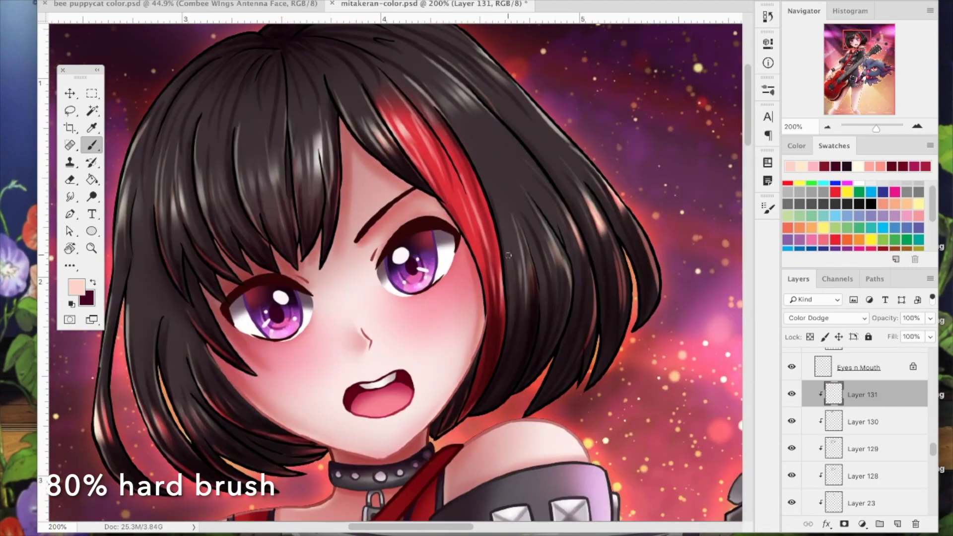
scroll(501, 268, "down", 2)
scroll(530, 283, "down", 2)
scroll(541, 290, "left", 1)
left_click_drag(605, 287, 630, 227)
left_click_drag(642, 233, 628, 275)
left_click_drag(689, 195, 664, 265)
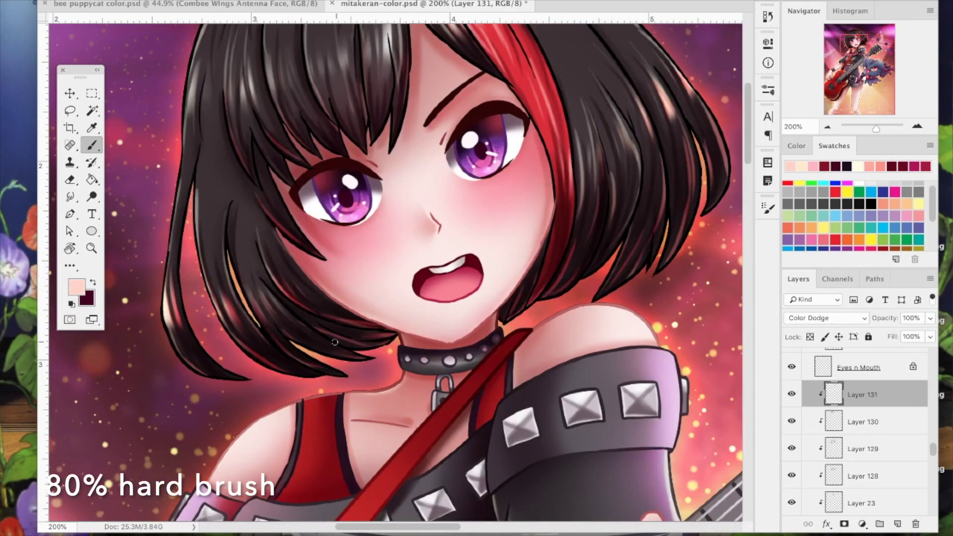
- Save the illustration and bring the character's head into view at 100% with the Brush tool active
key("ctrl+0")
key("ctrl+s")
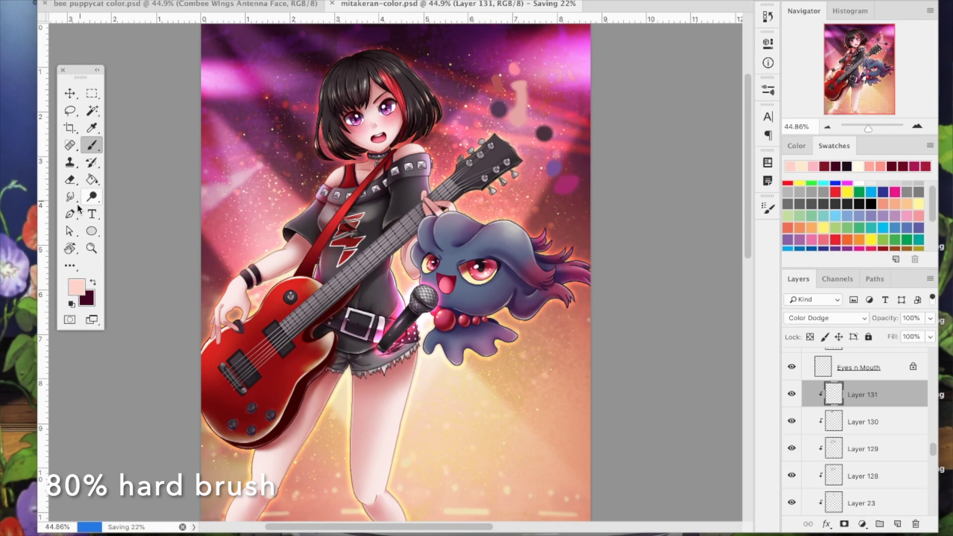
left_click(92, 248)
left_click(360, 101)
left_click(378, 101)
left_click(397, 100)
key("b")
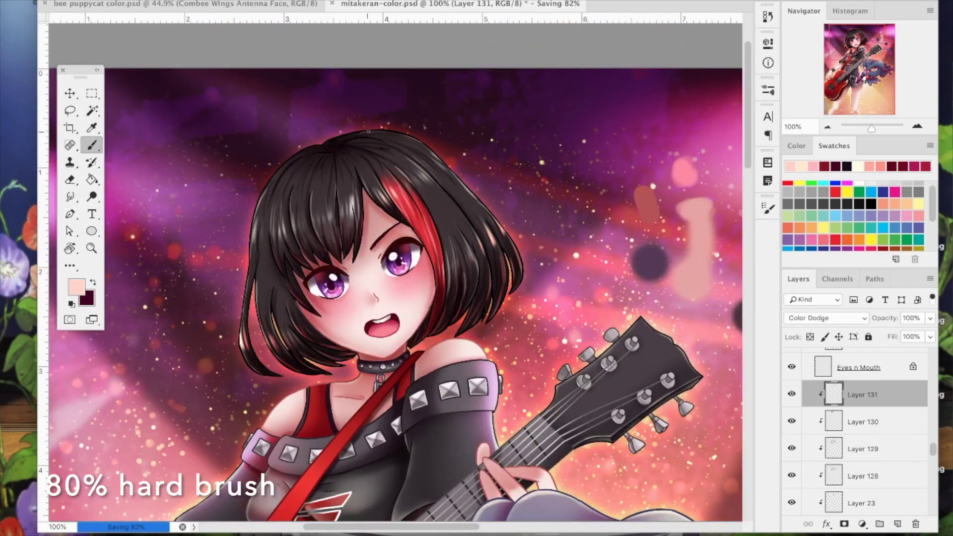